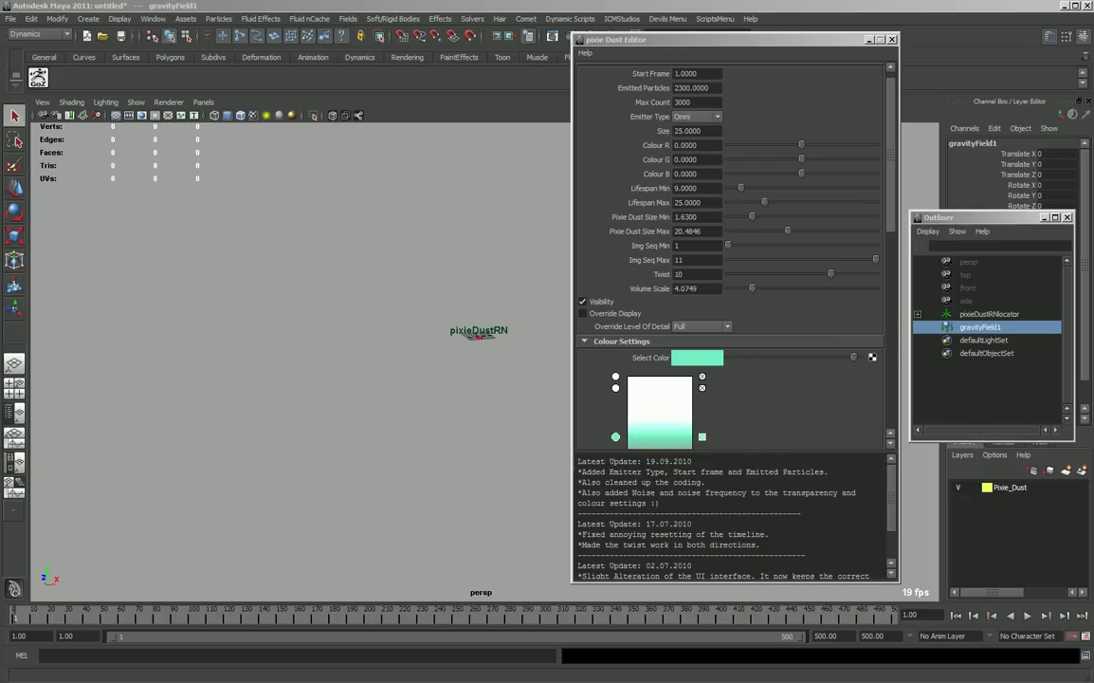
- Dock gravityField1's Attribute Editor and change its Magnitude from 9.8 to 0
key(ctrl+a)
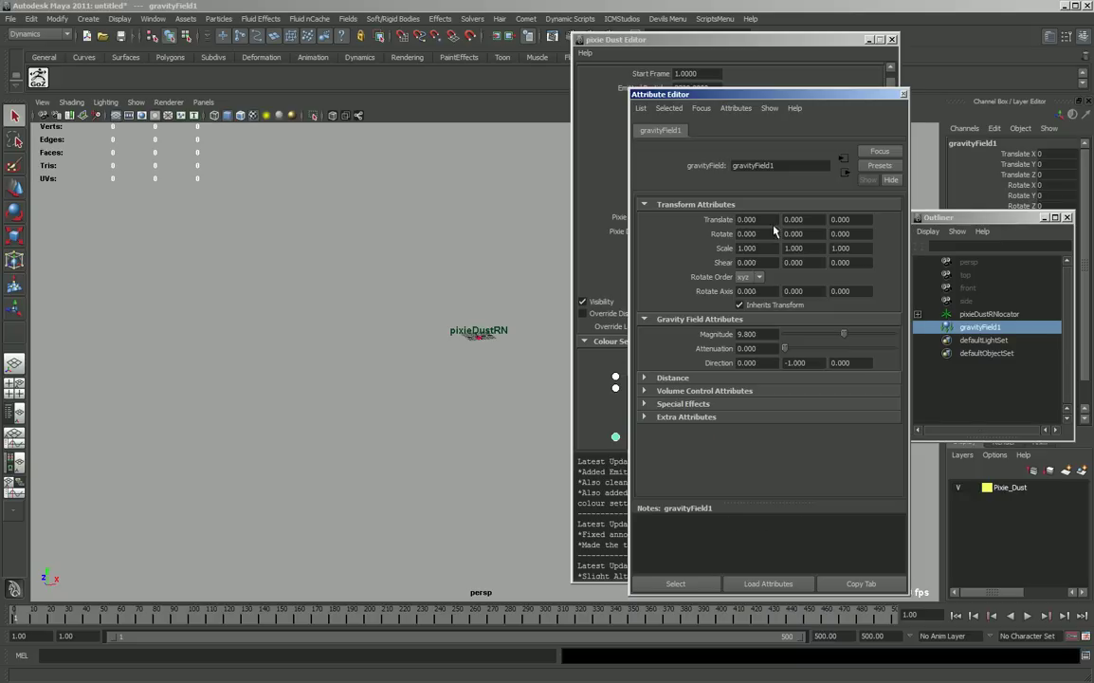
drag(759, 334, 703, 334)
drag(723, 42, 925, 47)
drag(759, 98, 1038, 134)
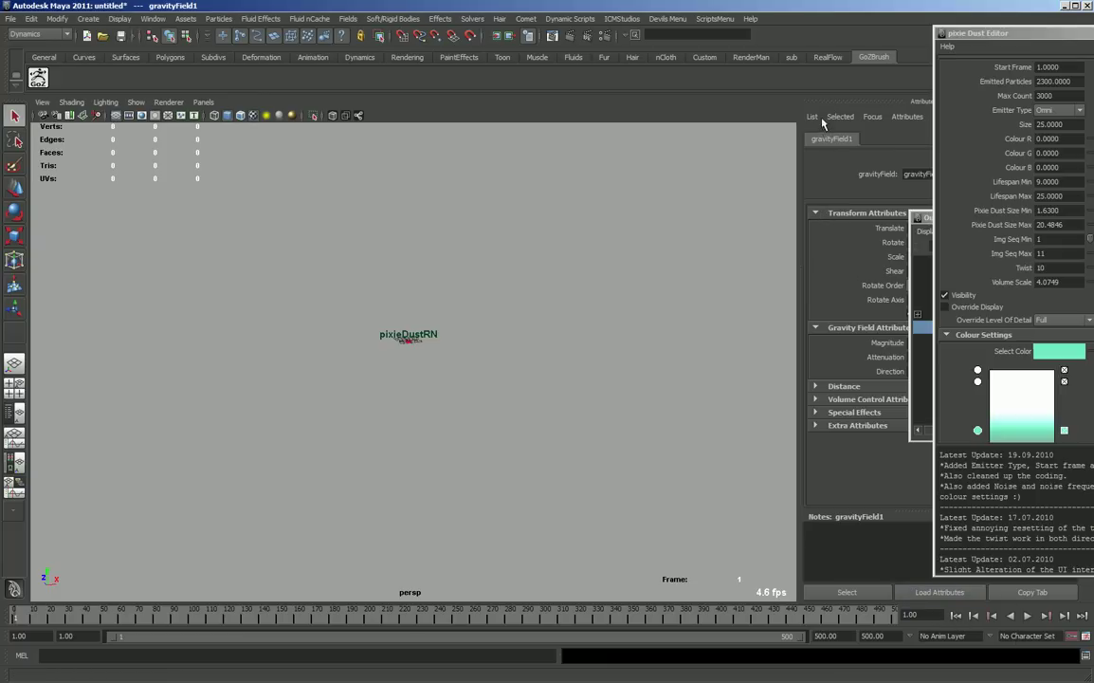
- Play the pixie dust to frame 113, then zoom and tumble around the mint-and-red cloud
drag(819, 106, 931, 181)
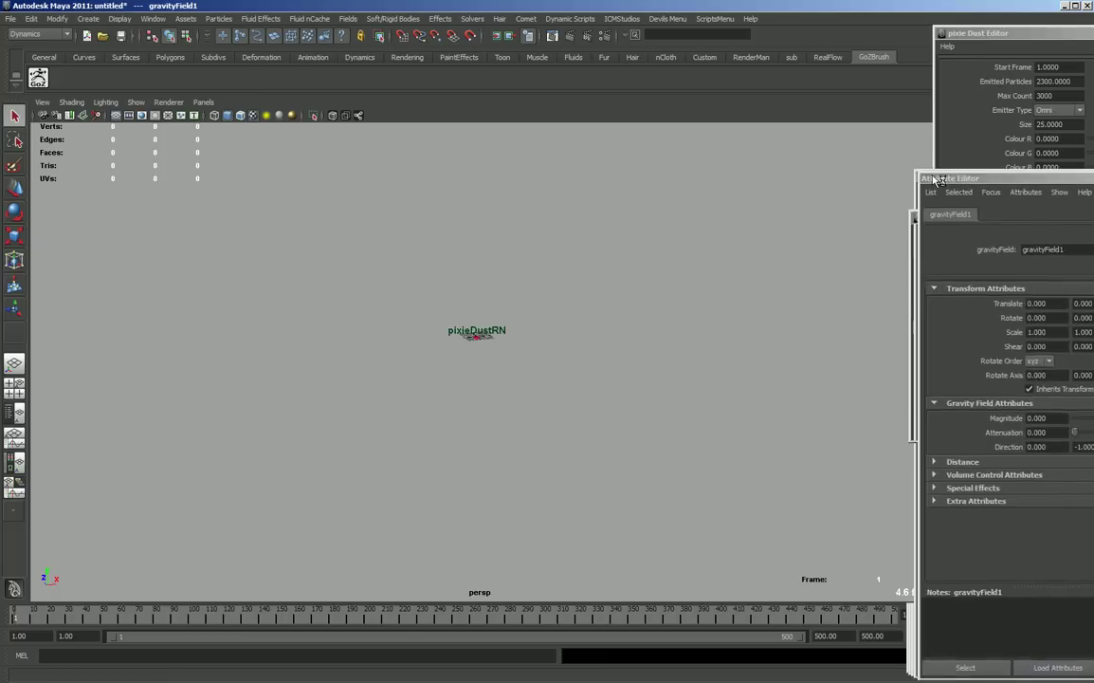
click(967, 544)
click(1026, 615)
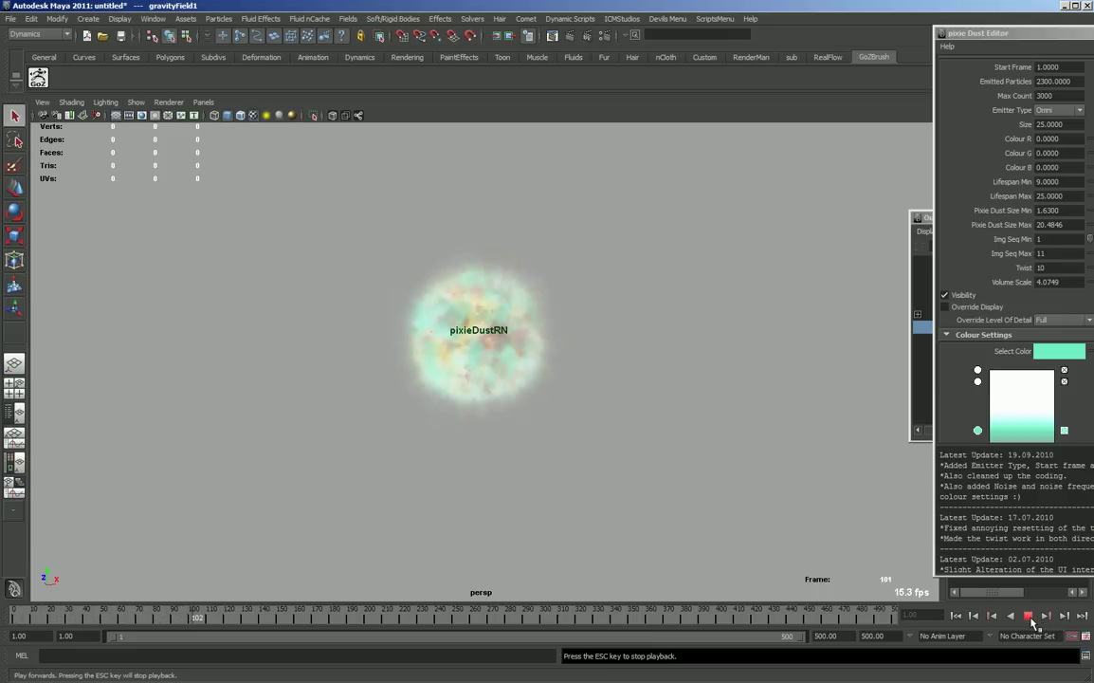
click(1027, 615)
scroll(481, 480, up, 3)
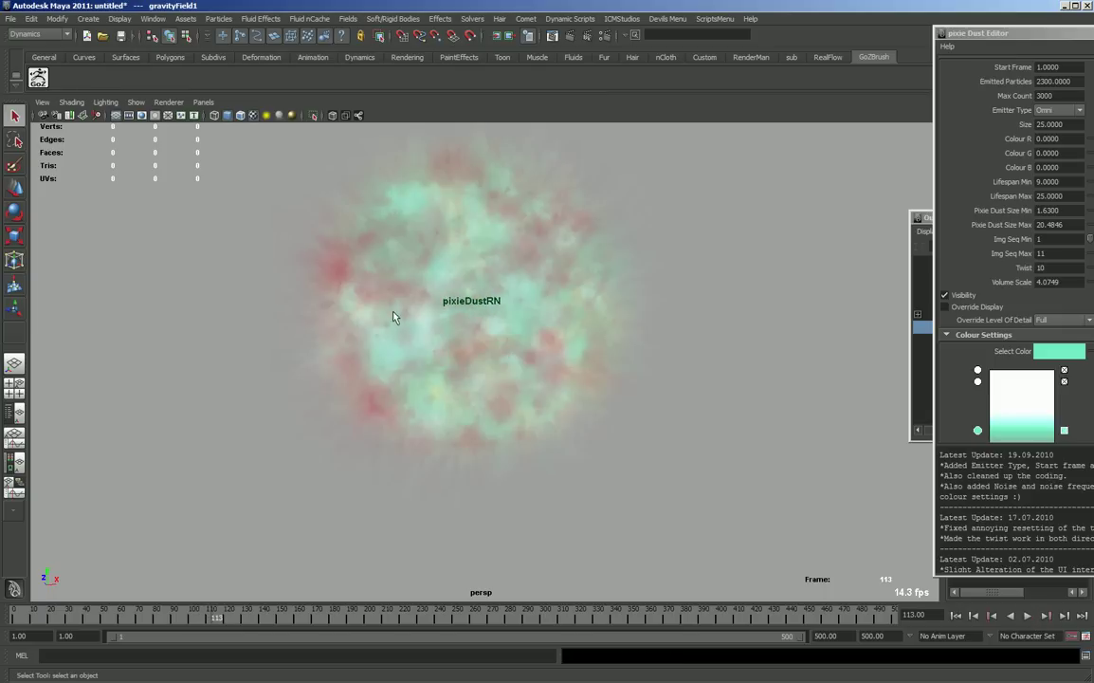
mouse_move(400, 397)
alt+mouse_down()
mouse_move(373, 386)
mouse_move(428, 400)
mouse_move(428, 420)
alt+mouse_up()
- Change the pixie dust Size from 25 to 75 and replay the simulation
drag(1065, 125, 1024, 123)
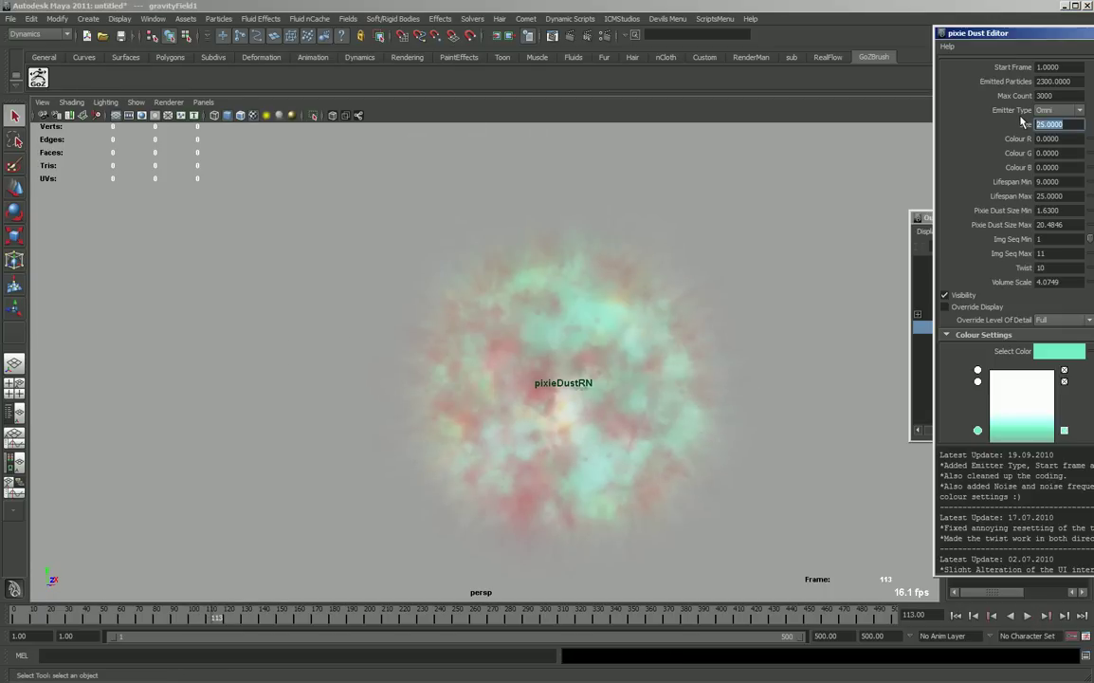
text(75)
key(Return)
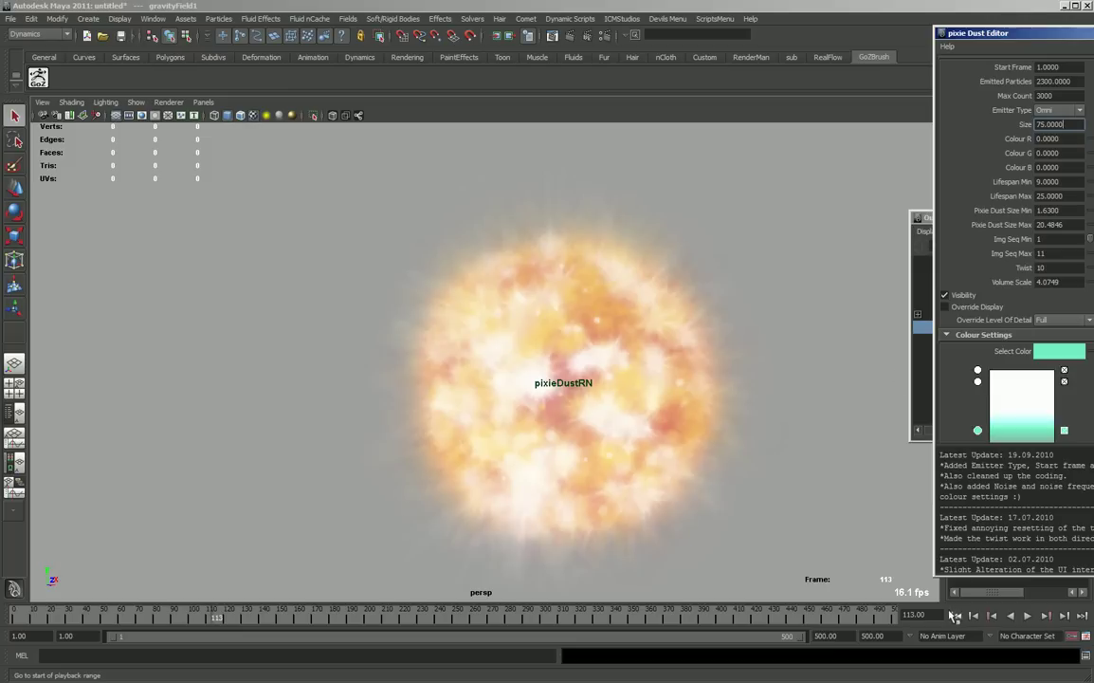
click(1028, 615)
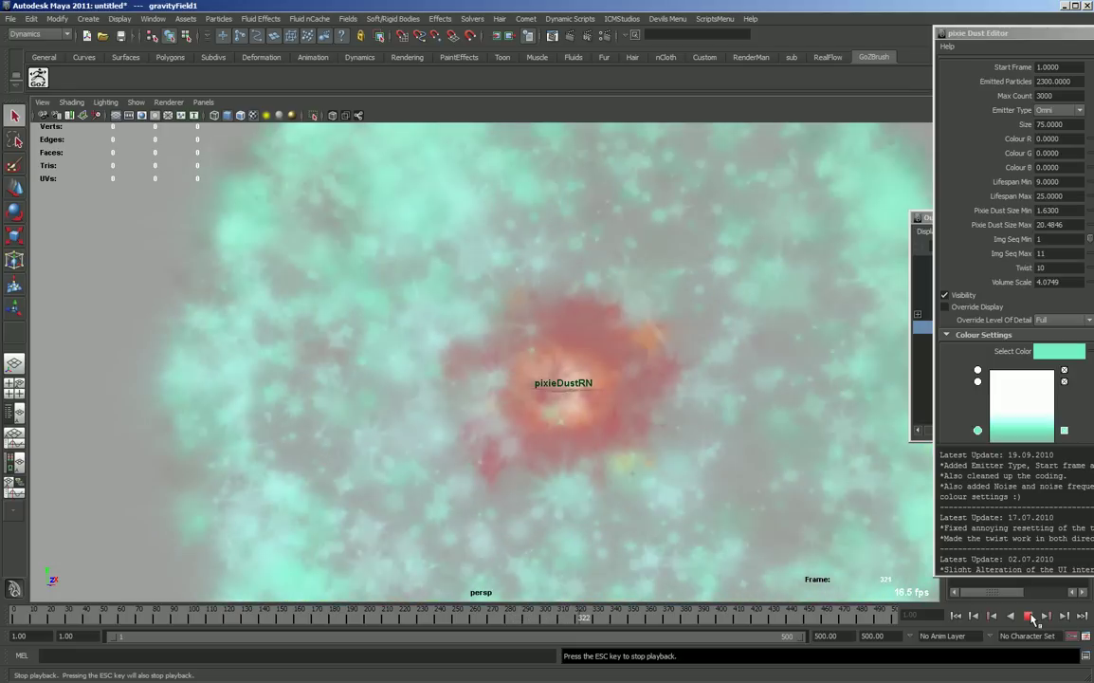
- Stop at frame 332, recentre the particle sphere, and show the editor's colour and dynamics settings
click(1034, 617)
scroll(686, 459, down, 3)
scroll(690, 463, down, 3)
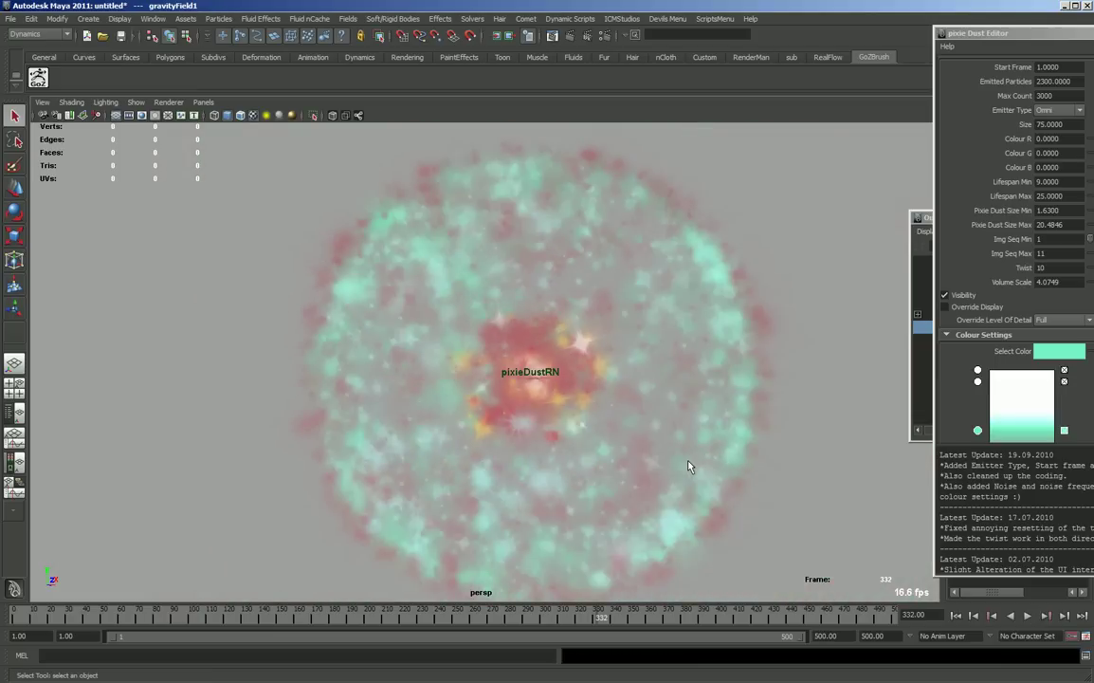
scroll(689, 464, down, 2)
alt+drag(609, 496, 446, 372)
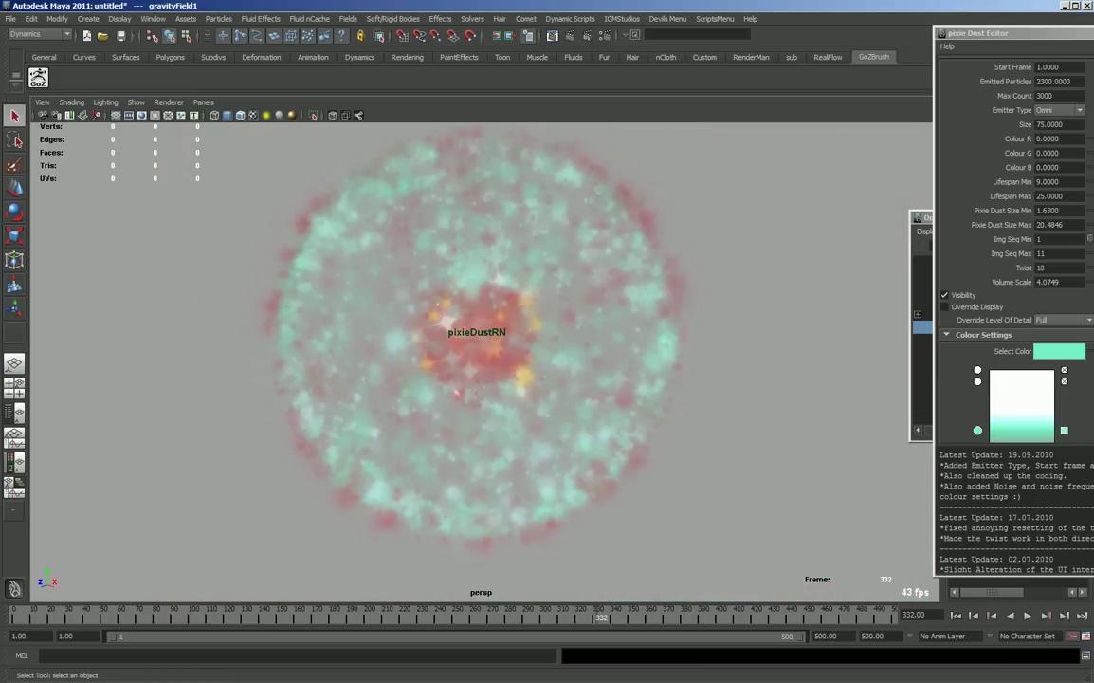
scroll(1014, 285, down, 5)
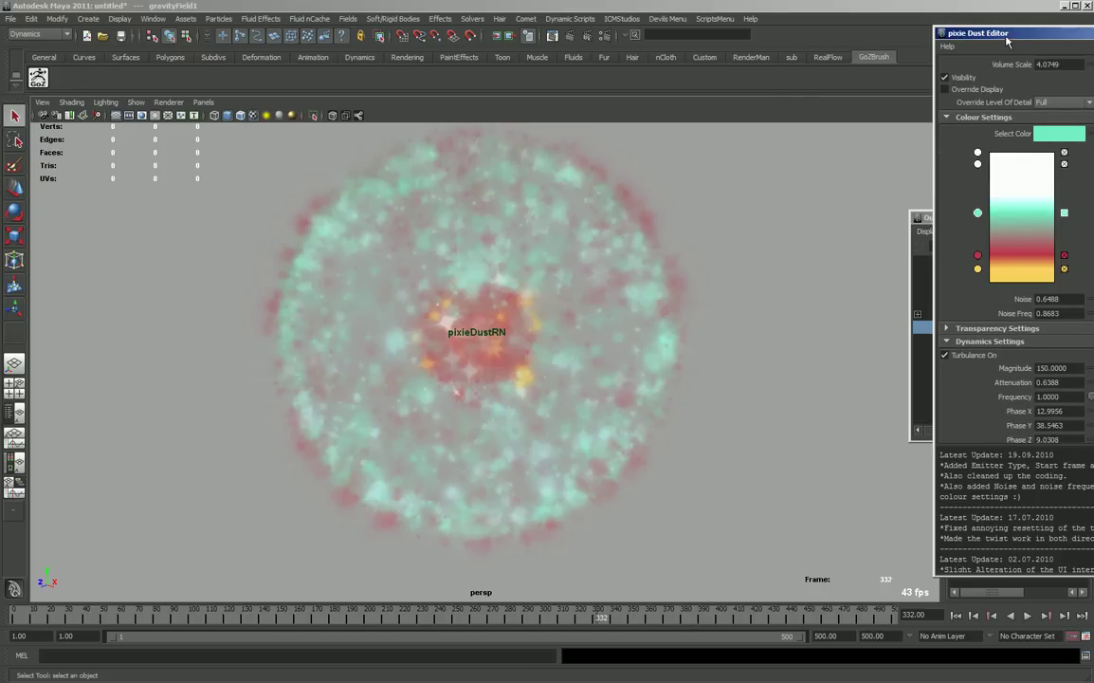
drag(1007, 38, 830, 31)
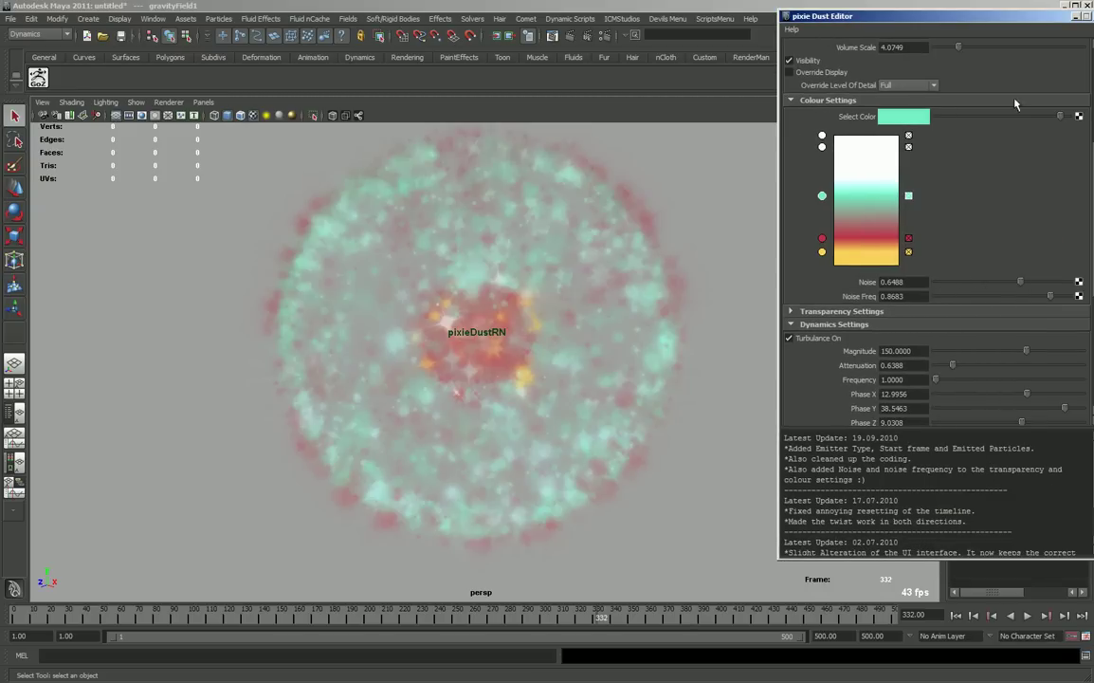
drag(975, 24, 858, 17)
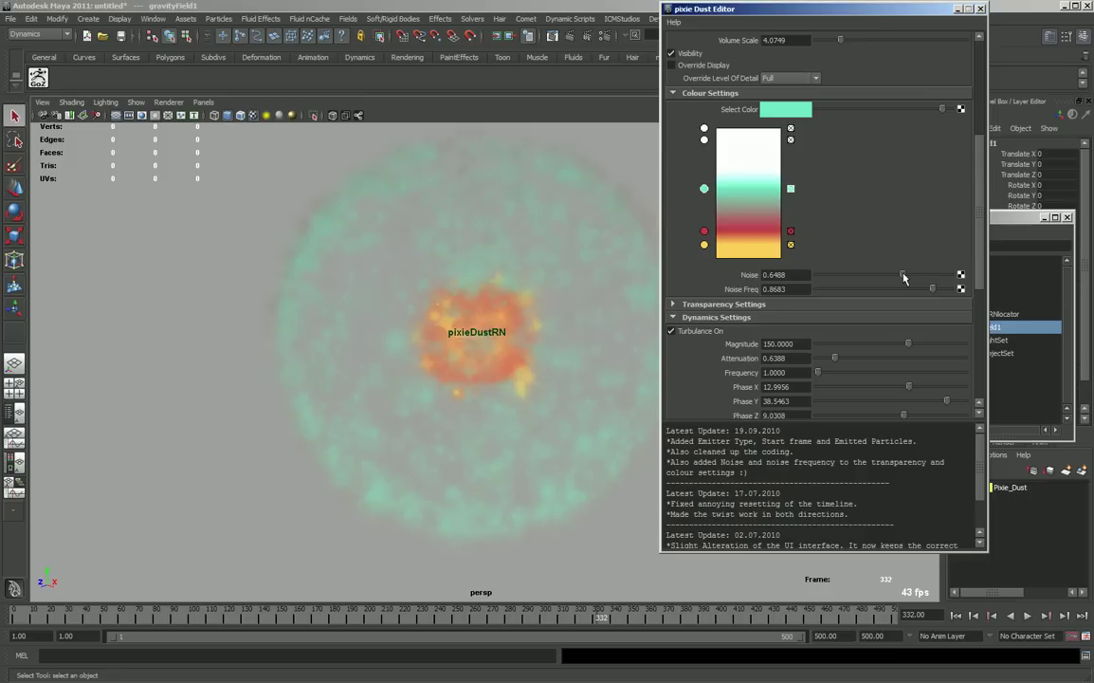
- Reopen the Pixie Dust Controller from the Devils Menu and expand its Colour Settings
click(981, 8)
click(570, 18)
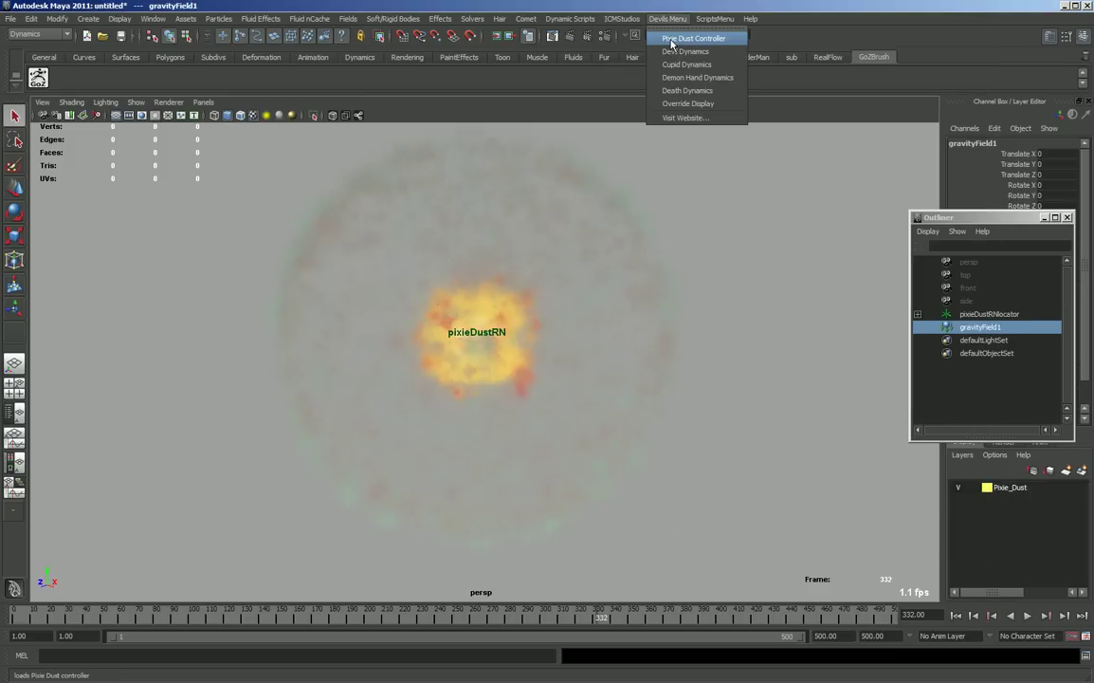
click(673, 39)
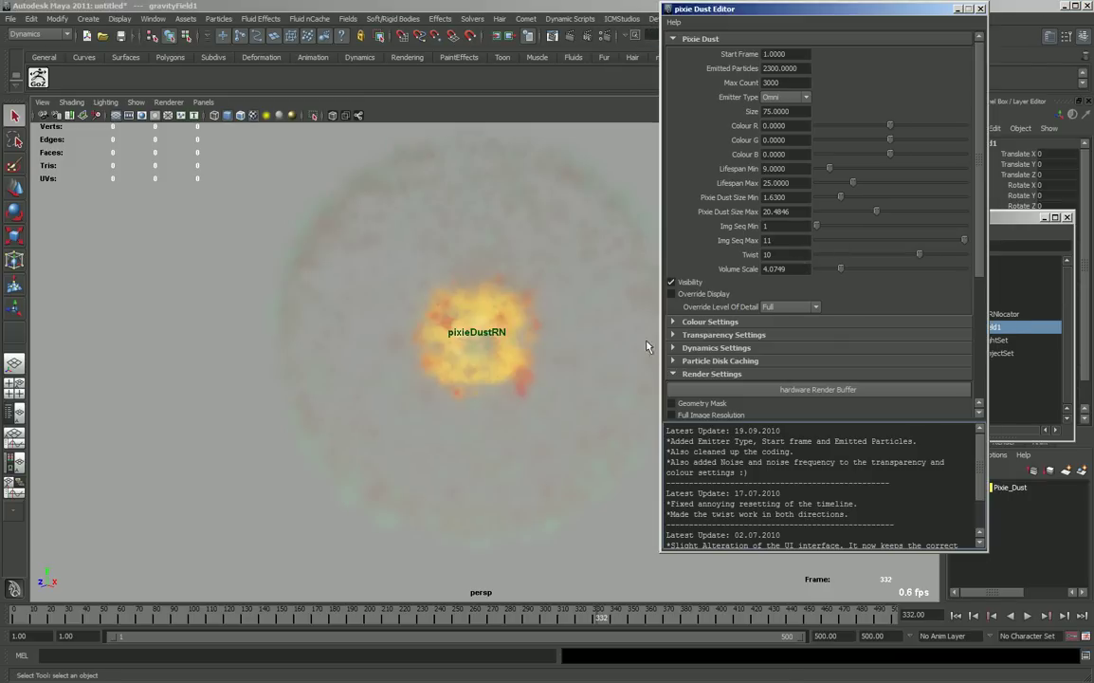
click(711, 323)
scroll(860, 303, down, 5)
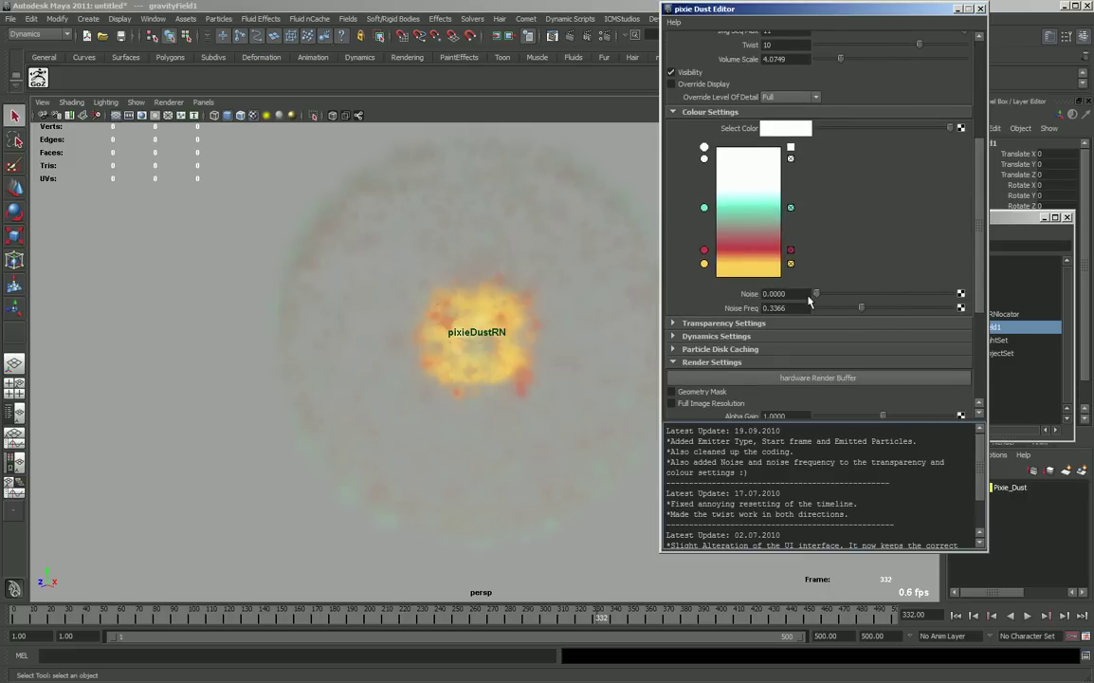
- Replay the simulation from frame 1 and stop at frame 186 on the crimson sphere
click(956, 614)
click(1028, 615)
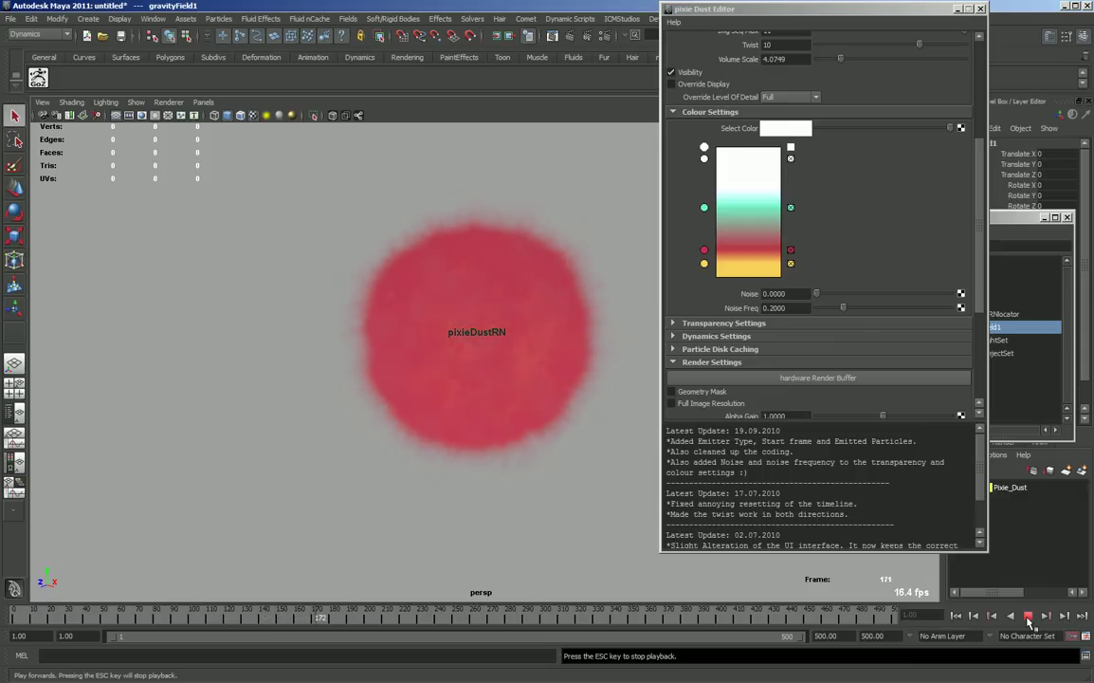
click(1029, 617)
- Reduce Emitted Particles to 1000 and briefly replay to check the effect
drag(984, 236, 981, 68)
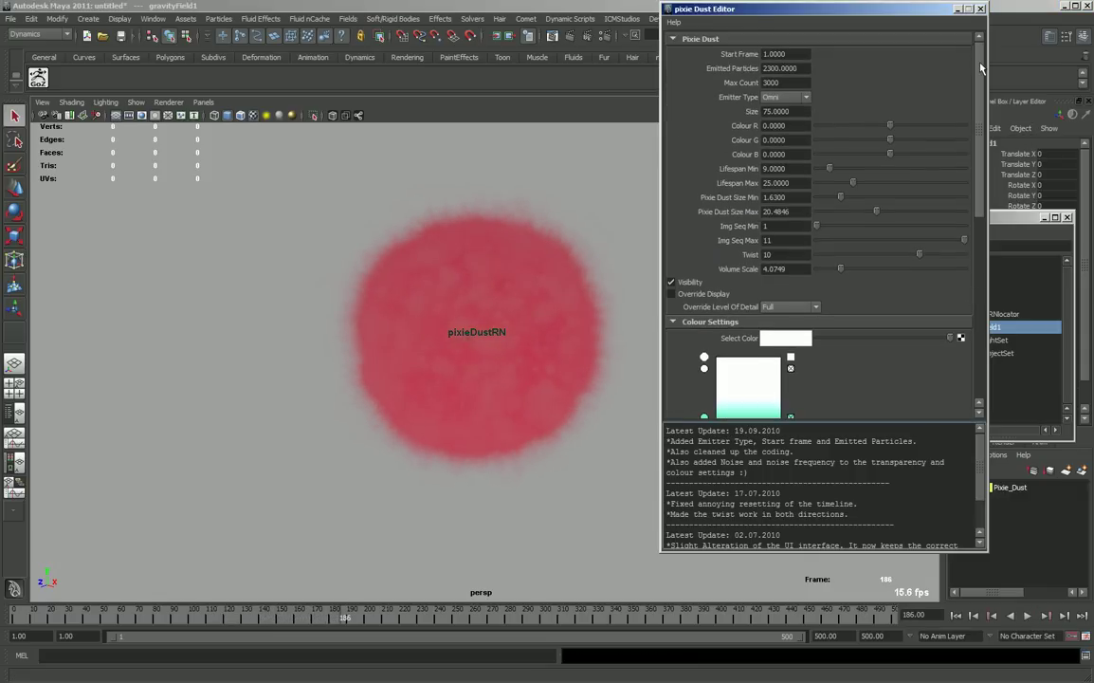
drag(797, 82, 718, 92)
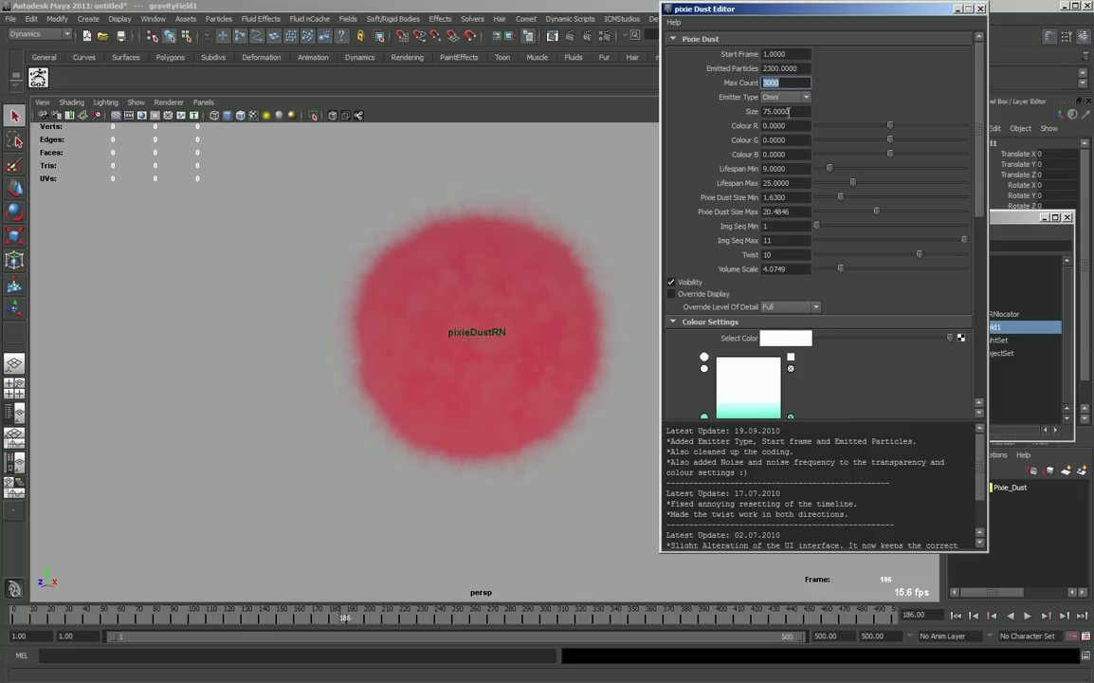
drag(801, 67, 727, 64)
text(1000.0000)
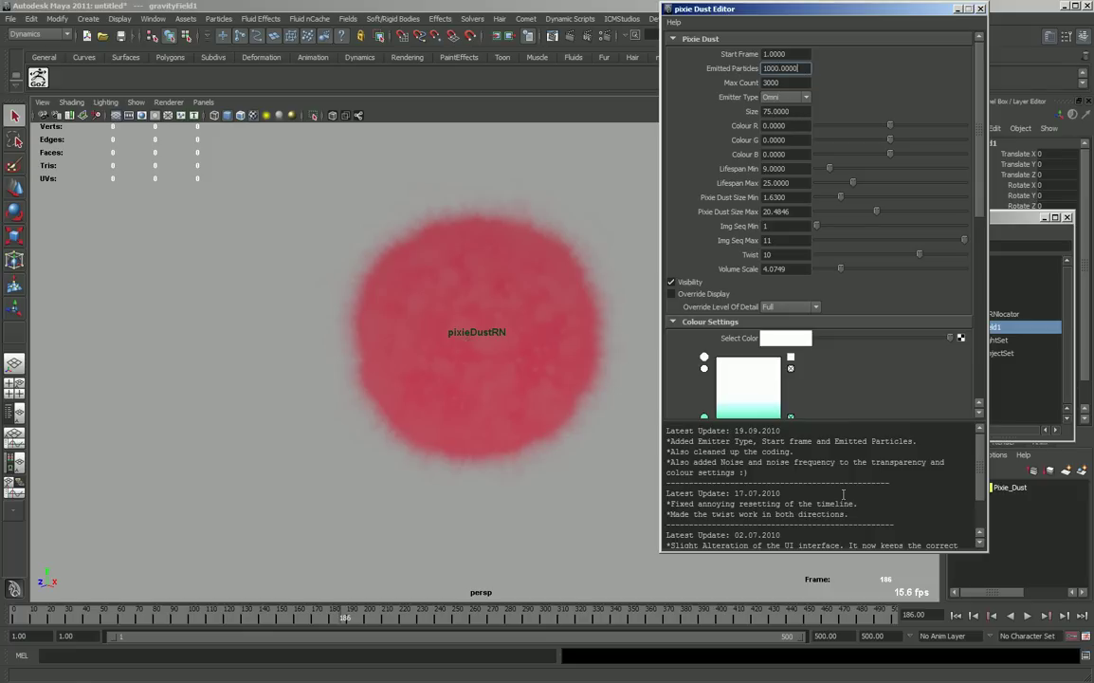
key(Return)
click(1029, 616)
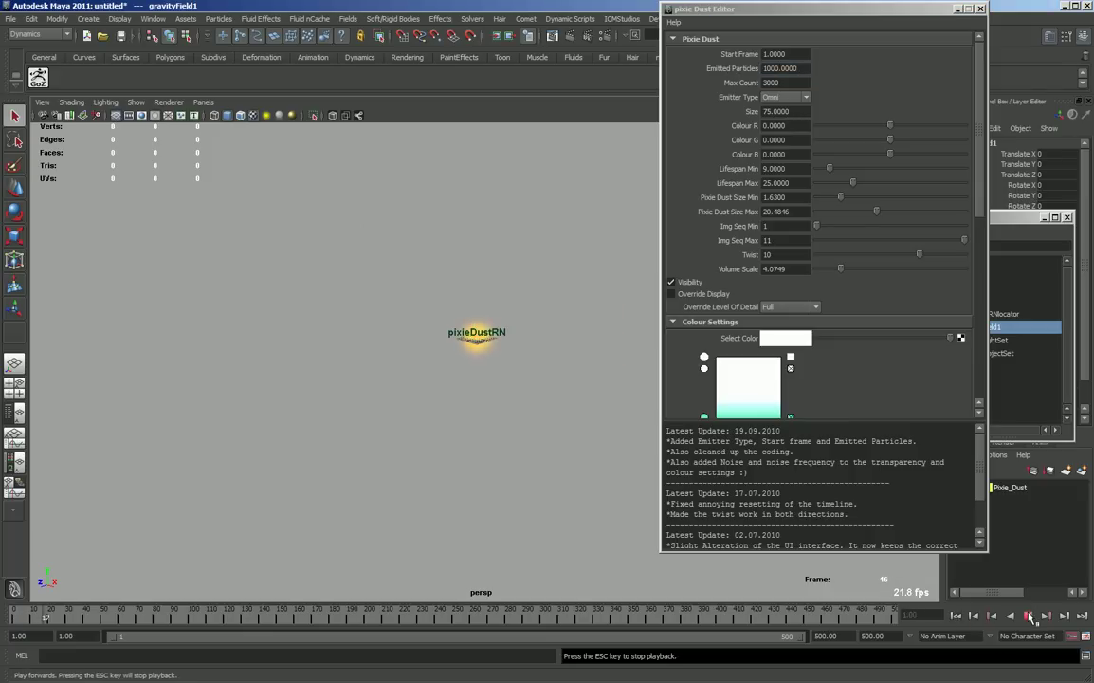
key(Escape)
- Raise Volume Scale from 4.0749 to 10 and replay the glowing golden dust
drag(792, 269, 706, 274)
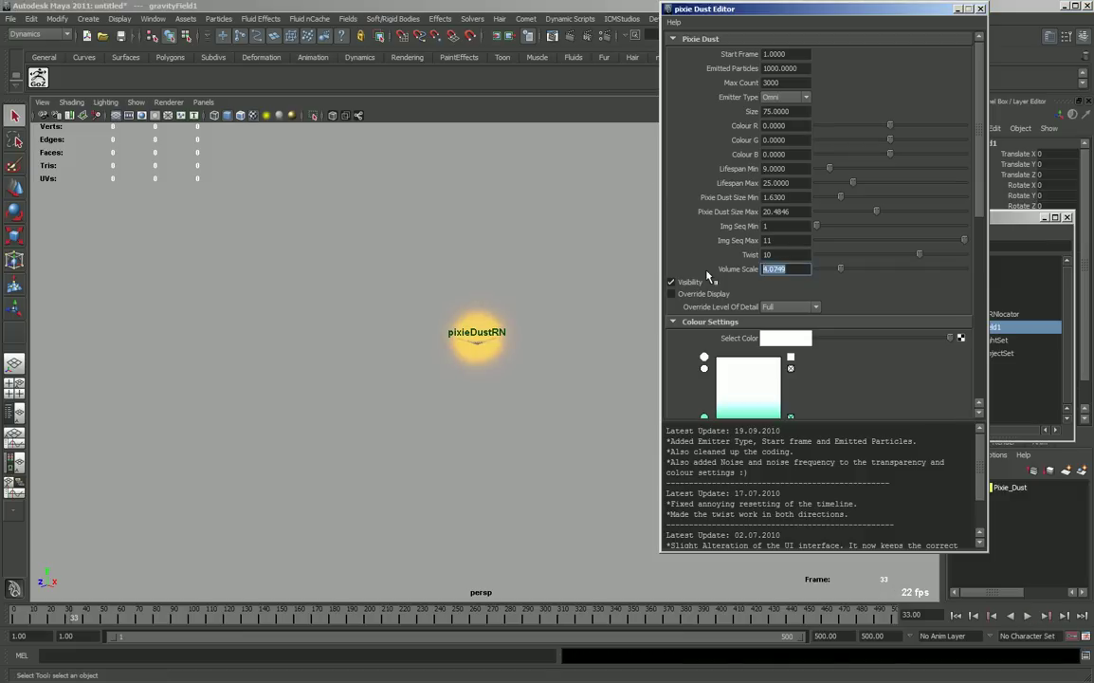
text(10)
key(Return)
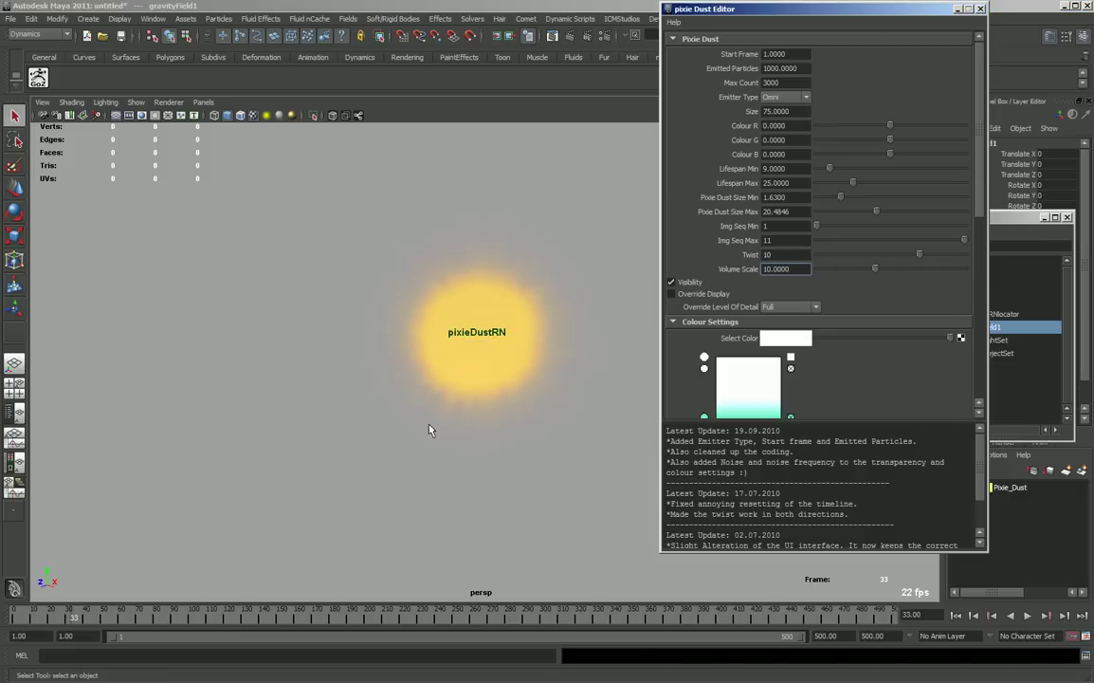
click(429, 430)
click(1027, 616)
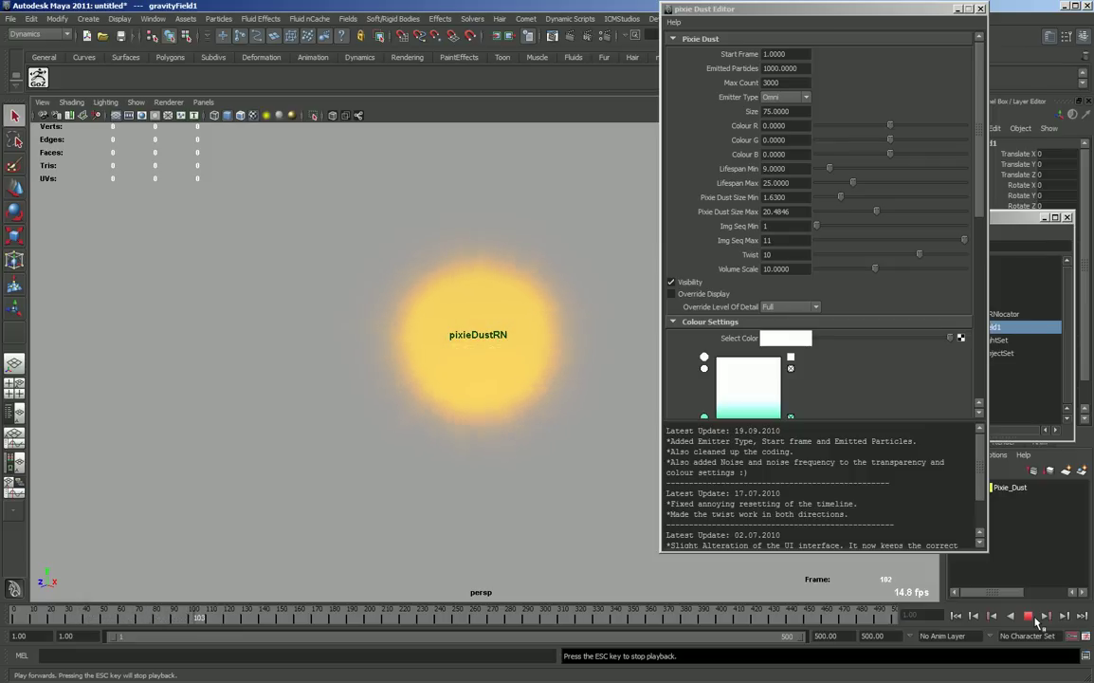
- Remove and rearrange the transparency ramp's black points, then test-play the result
click(1037, 618)
scroll(973, 348, down, 10)
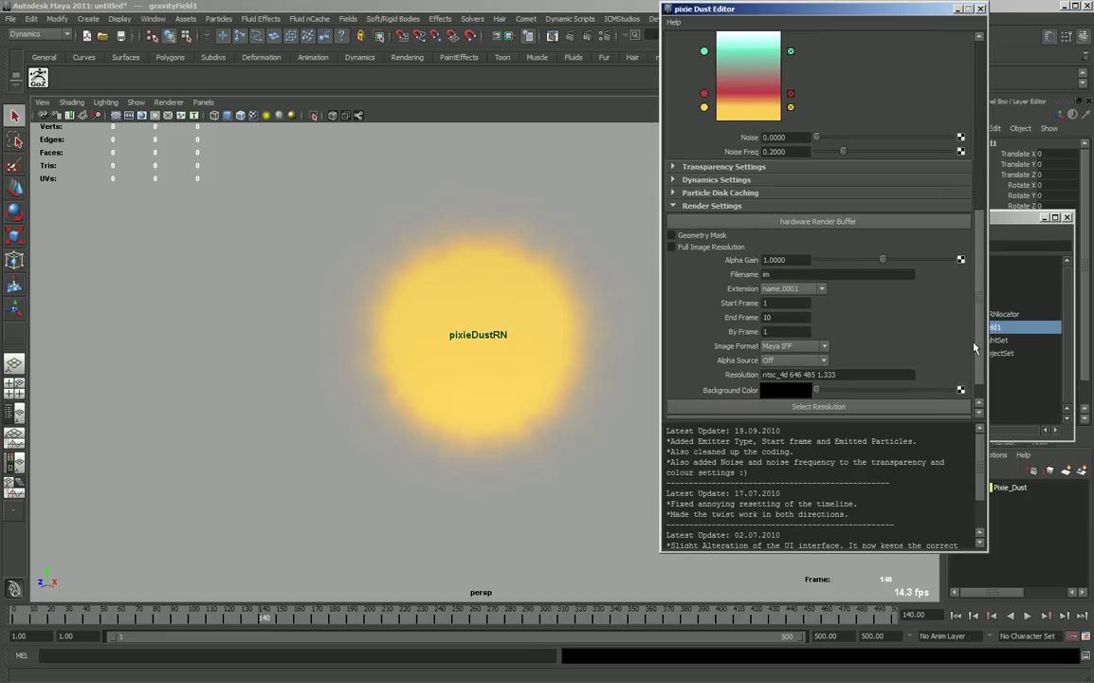
click(723, 167)
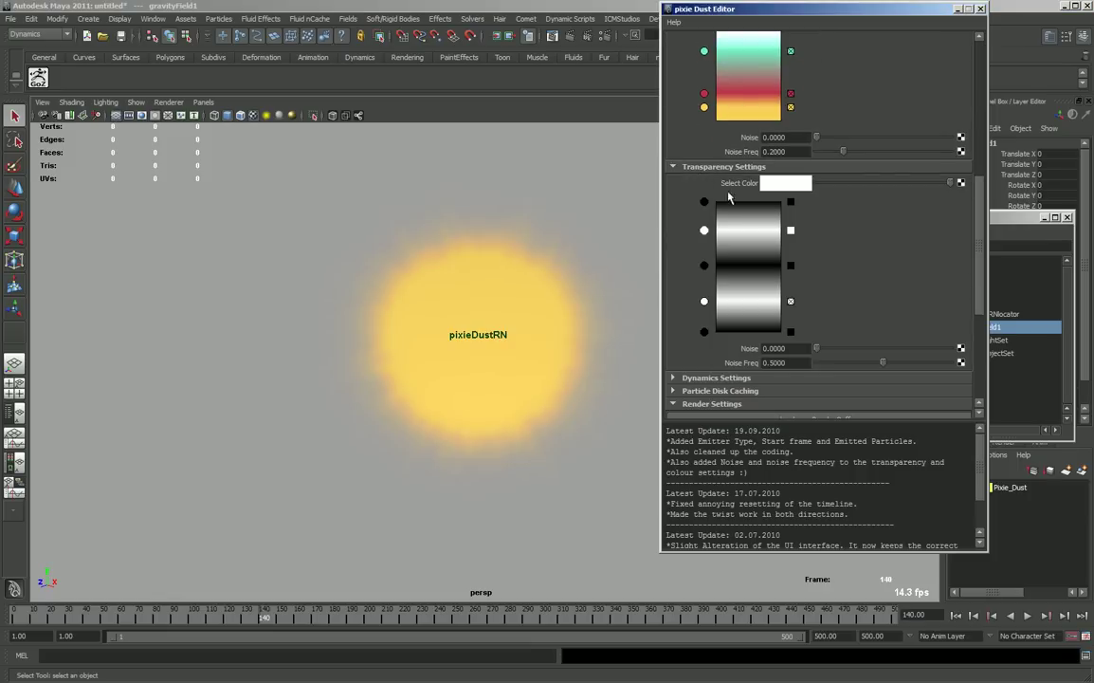
click(791, 266)
mouse_move(703, 302)
mouse_down()
mouse_move(704, 254)
mouse_move(701, 274)
mouse_up()
drag(703, 332, 703, 306)
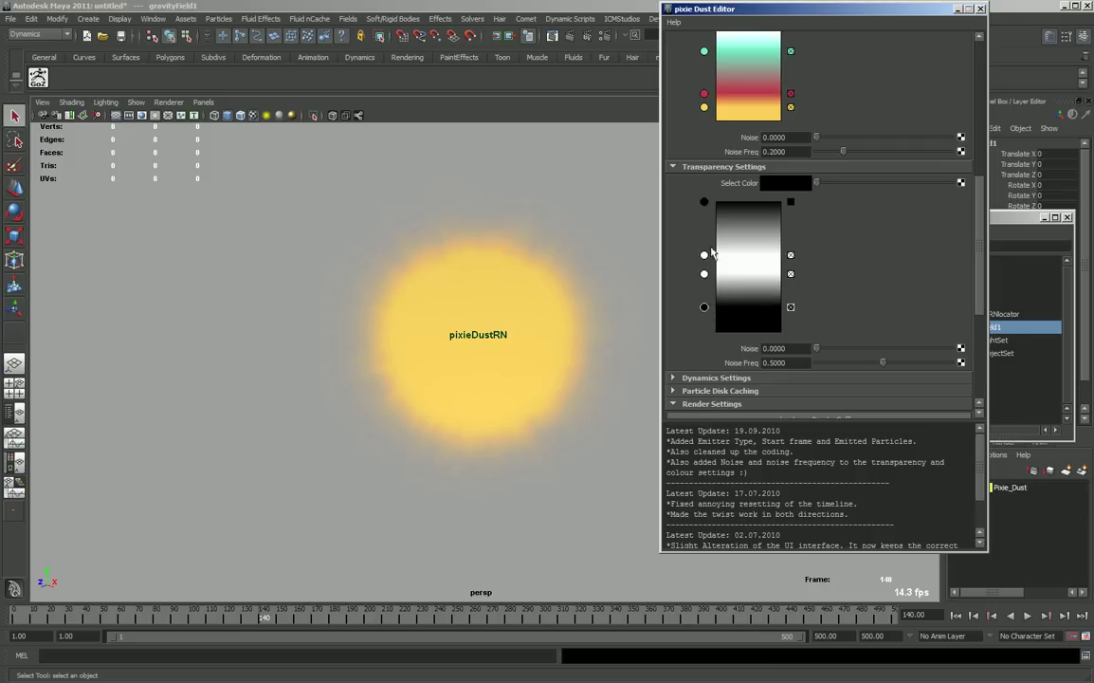
drag(702, 204, 703, 231)
click(1027, 615)
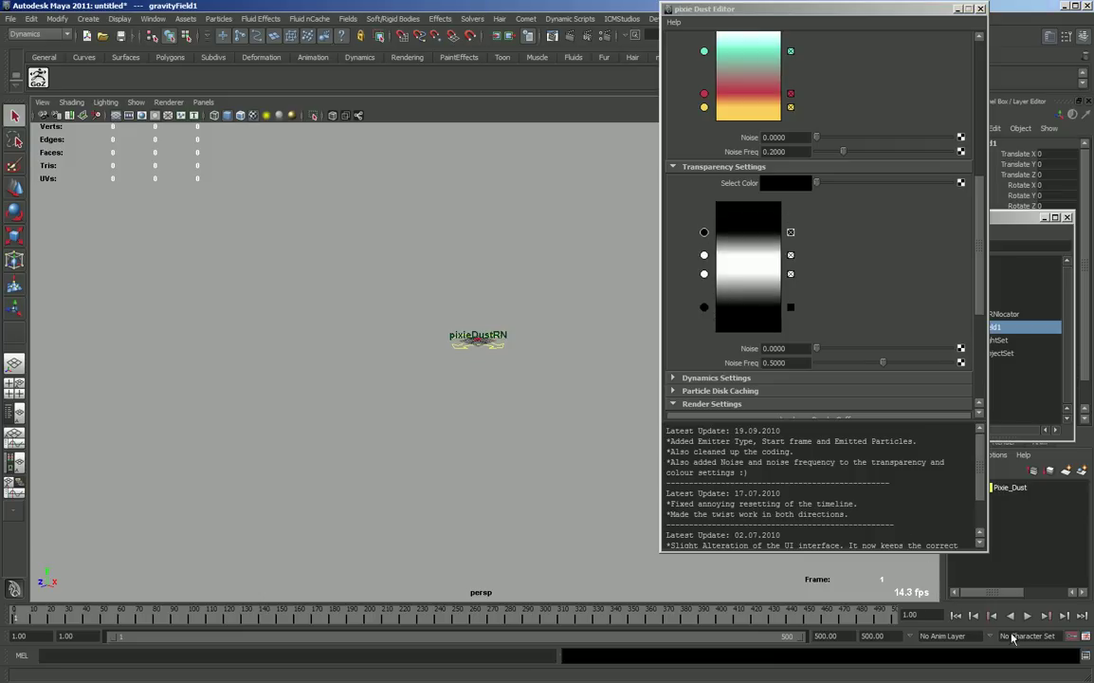
click(1028, 615)
- Restore the transparency ramp's end points, set Noise Freq to 0.7463, and replay
drag(703, 306, 703, 332)
drag(703, 231, 704, 202)
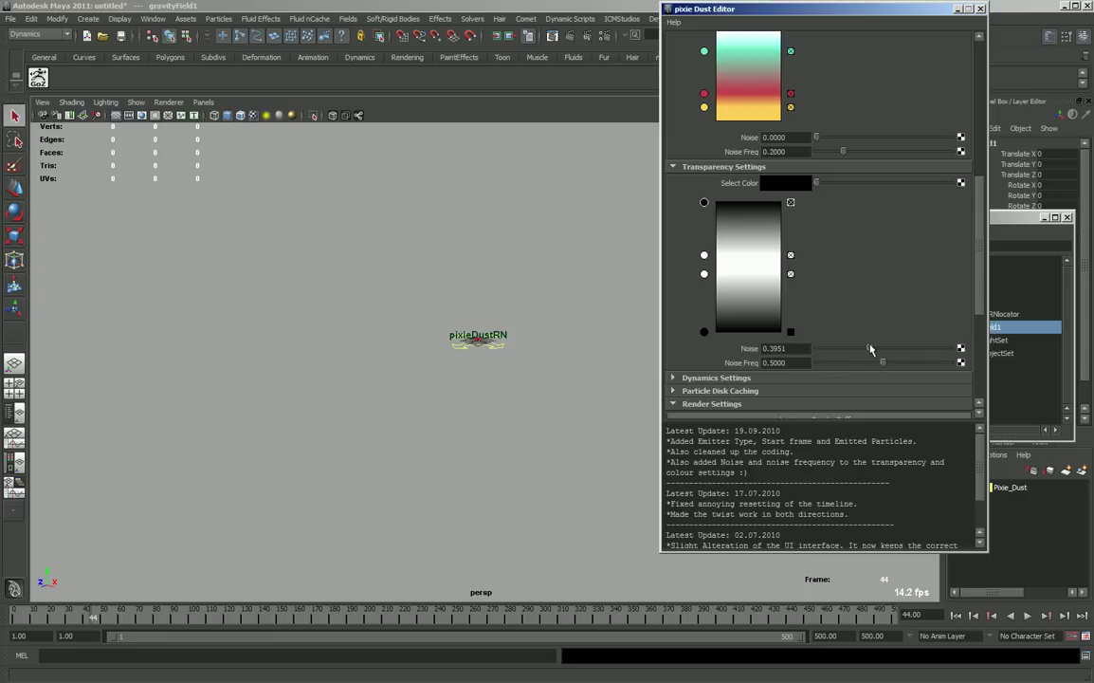
drag(891, 368, 924, 368)
click(1028, 615)
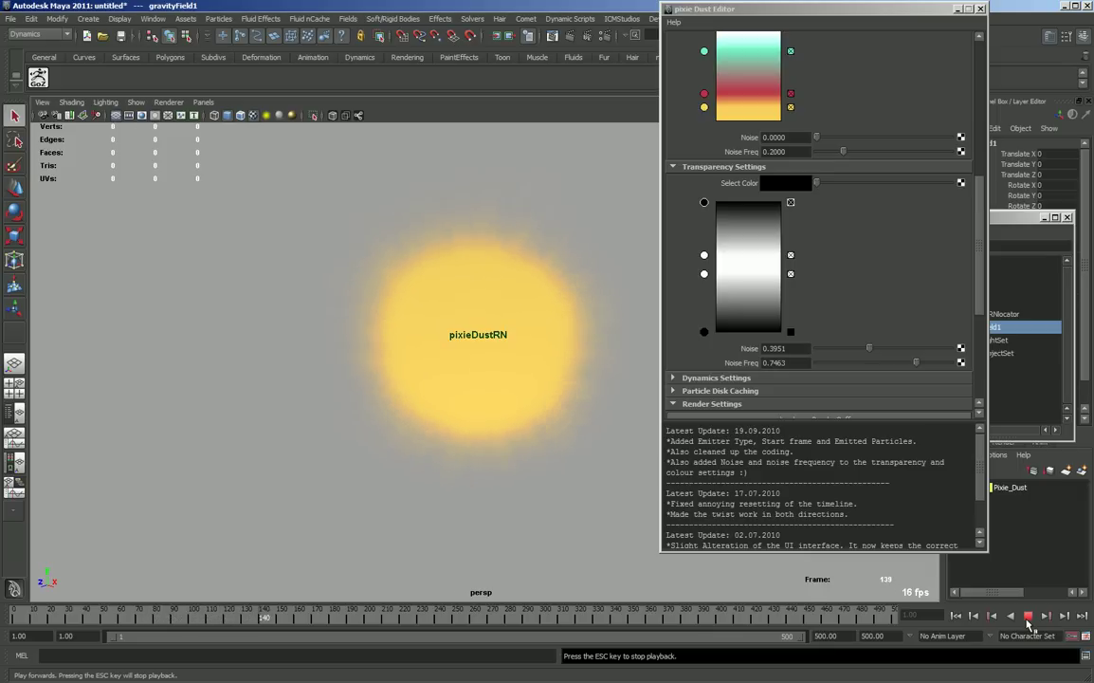
- Set colour Noise to 0.2244 with frequency 0.7951, preview it, and open gravityField1's attributes
click(1027, 616)
drag(815, 139, 869, 141)
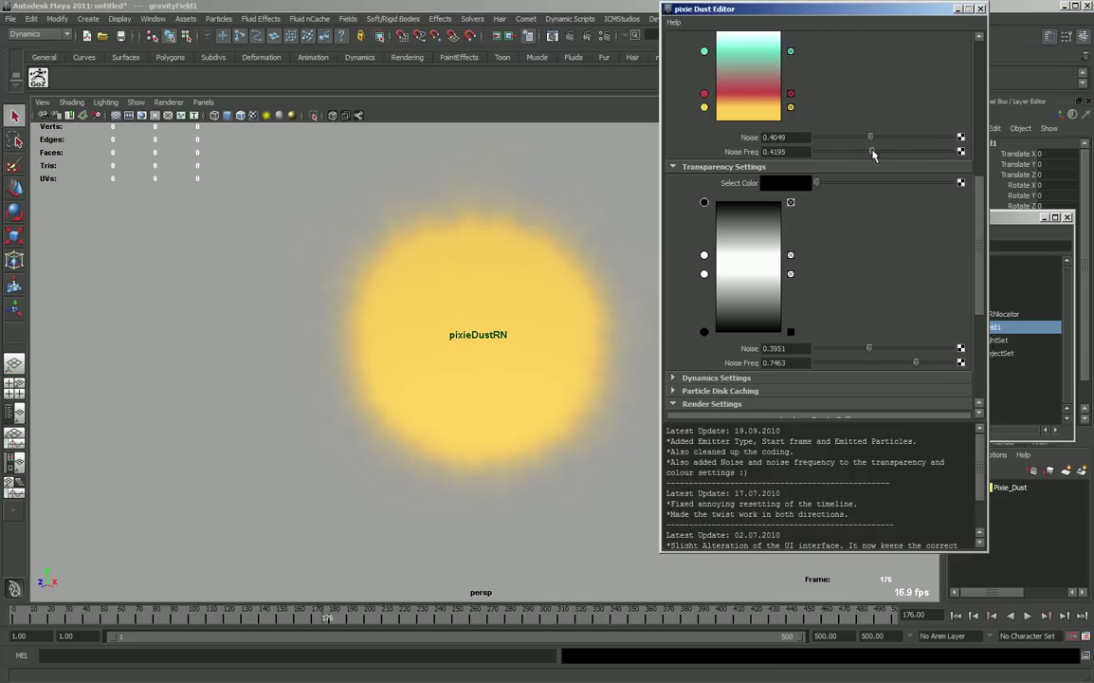
click(1028, 617)
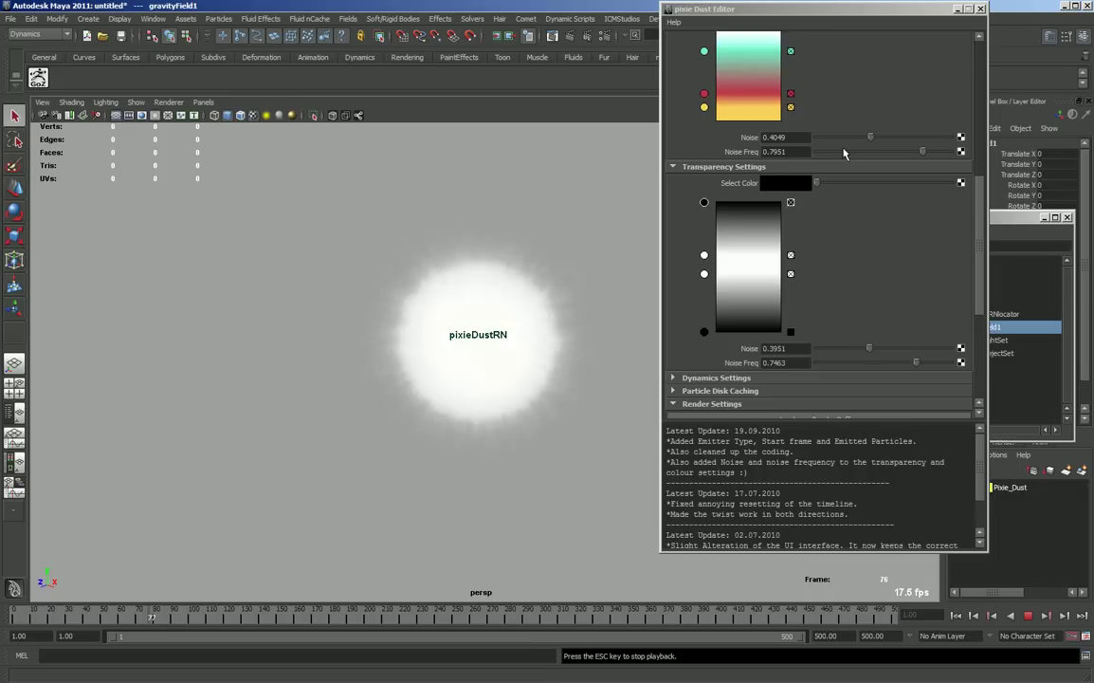
drag(870, 138, 846, 139)
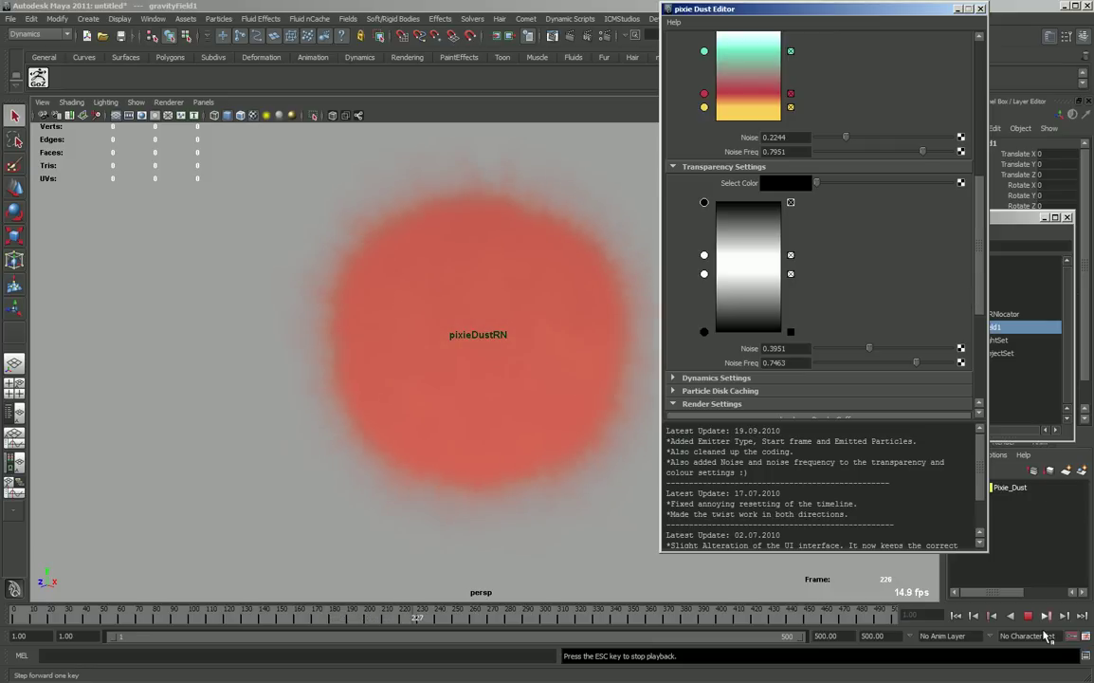
key(Escape)
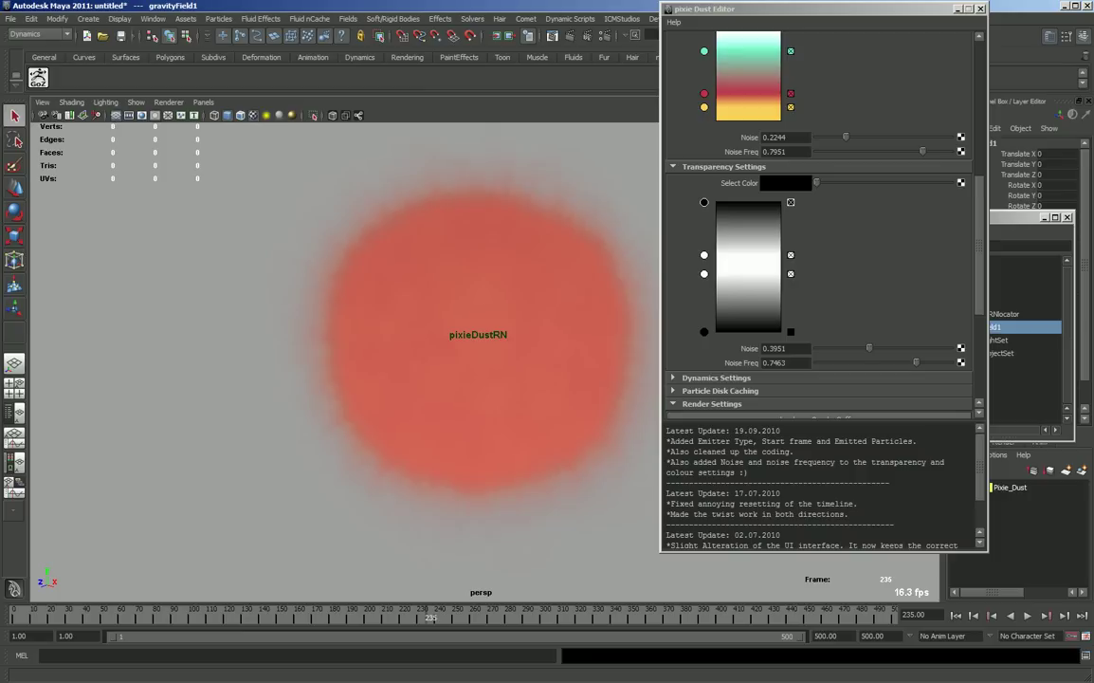
key(ctrl+a)
- Set gravityField1's Magnitude to 98.1 and replay from the start to test it
double_click(837, 372)
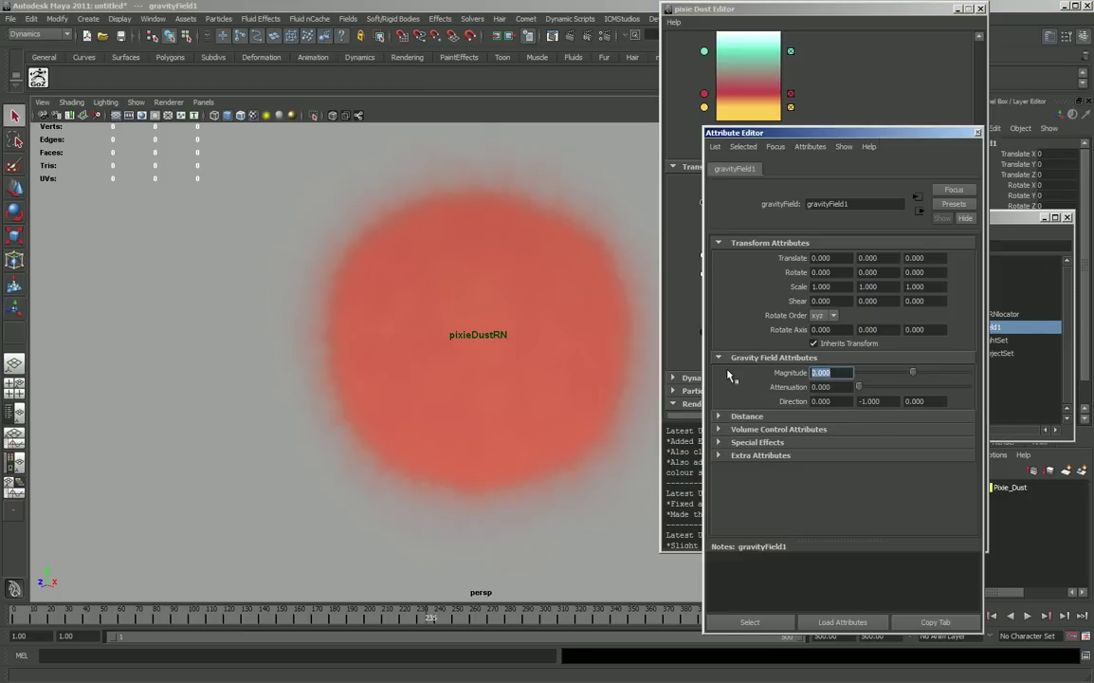
text(98.1)
key(Return)
drag(912, 140, 944, 92)
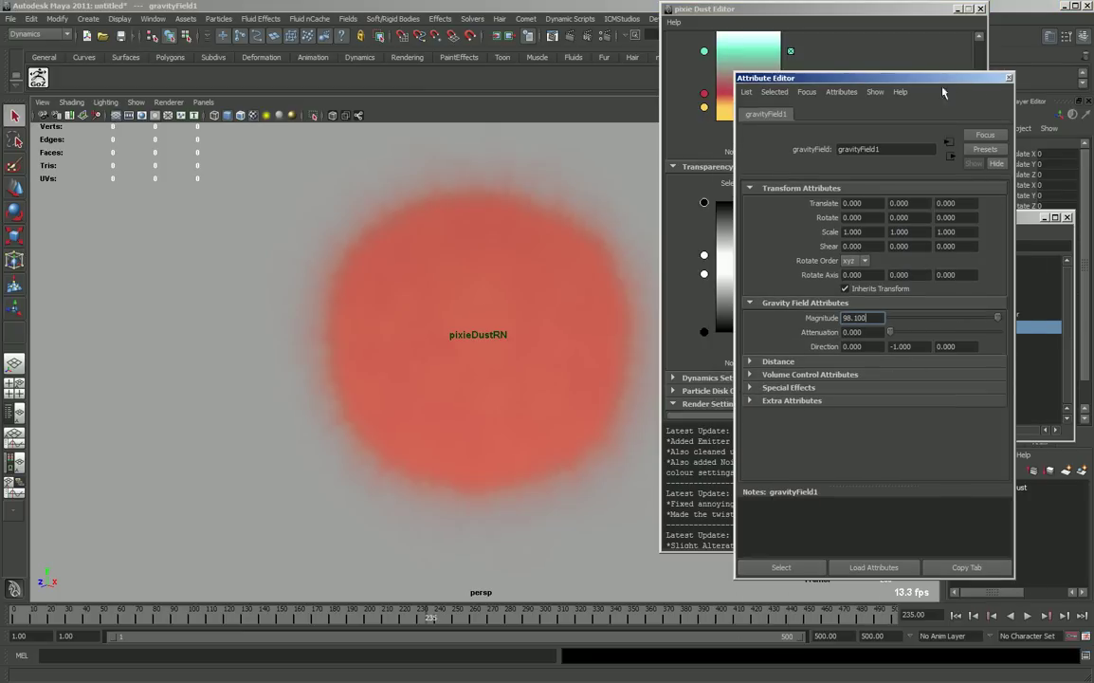
click(955, 616)
click(1028, 616)
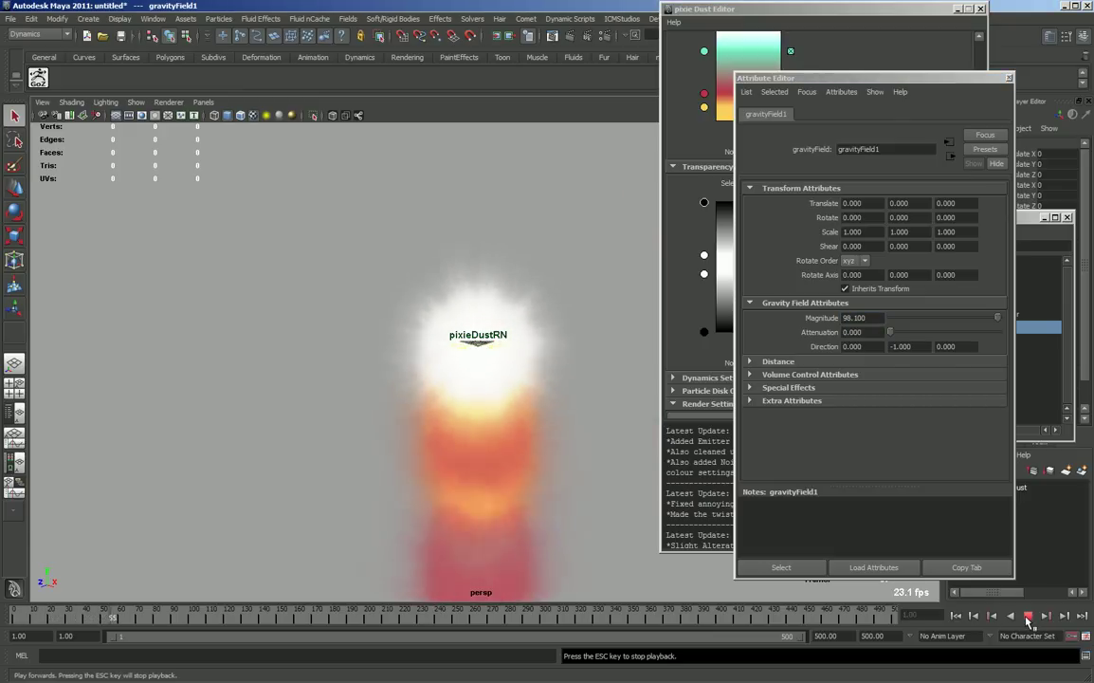
click(1028, 615)
- Replay to frame 128, zooming and orbiting to follow the falling particle column
mouse_move(269, 230)
alt+mouse_down()
mouse_move(395, 348)
mouse_move(474, 358)
alt+mouse_up()
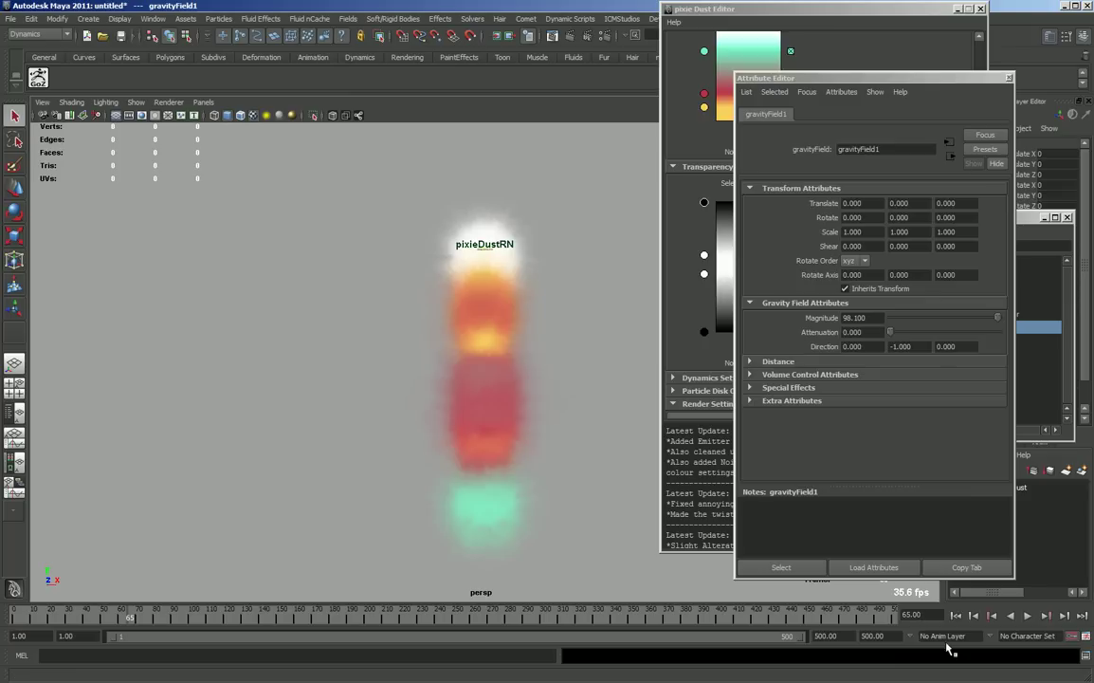
key(alt+shift+v)
click(1028, 615)
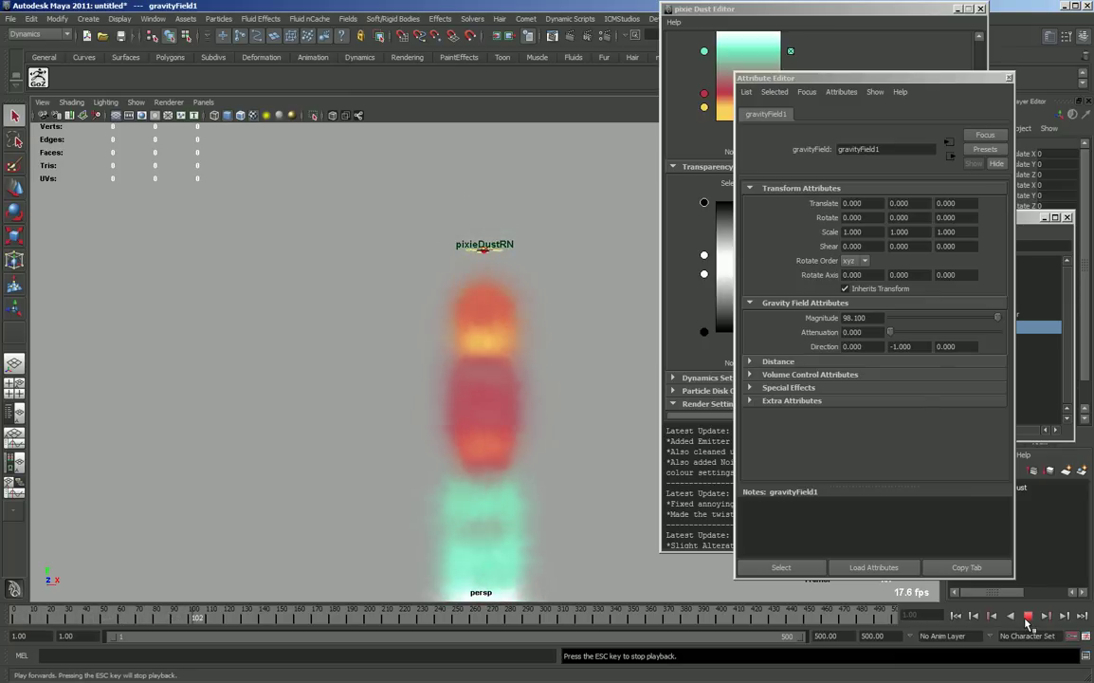
click(1028, 616)
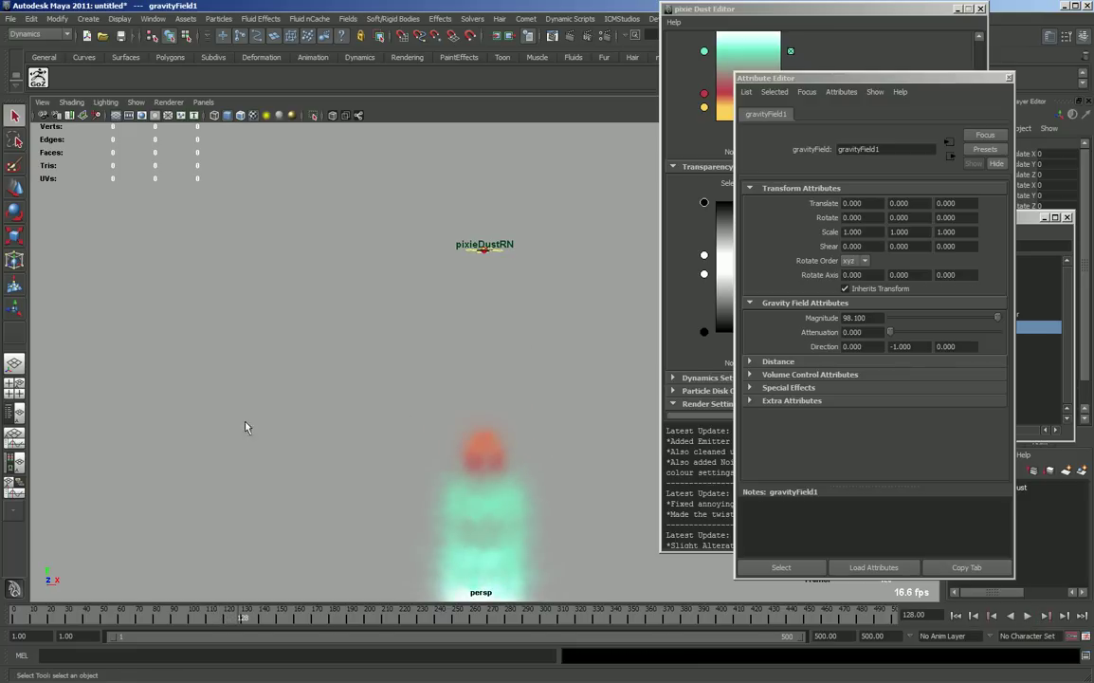
alt+right_drag(244, 426, 125, 139)
mouse_move(124, 140)
alt+mouse_down()
mouse_move(258, 331)
mouse_move(542, 421)
alt+mouse_up()
- Run the simulation once more, close the gravity Attribute Editor, and select the pixie dust particles
click(956, 616)
click(1028, 616)
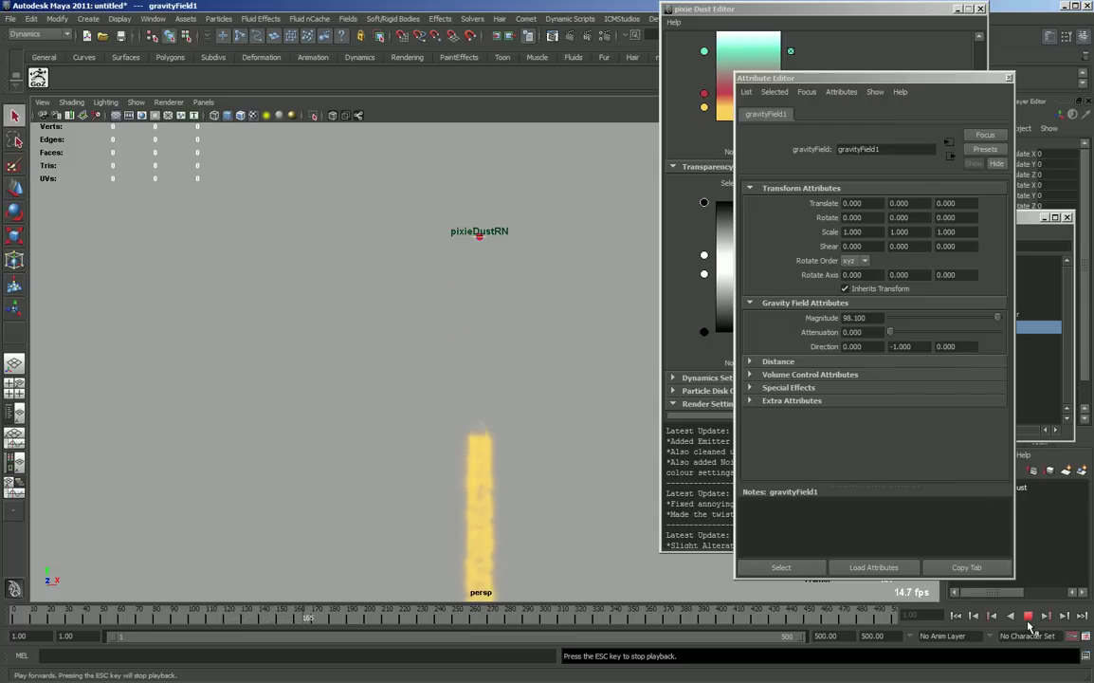
click(1028, 615)
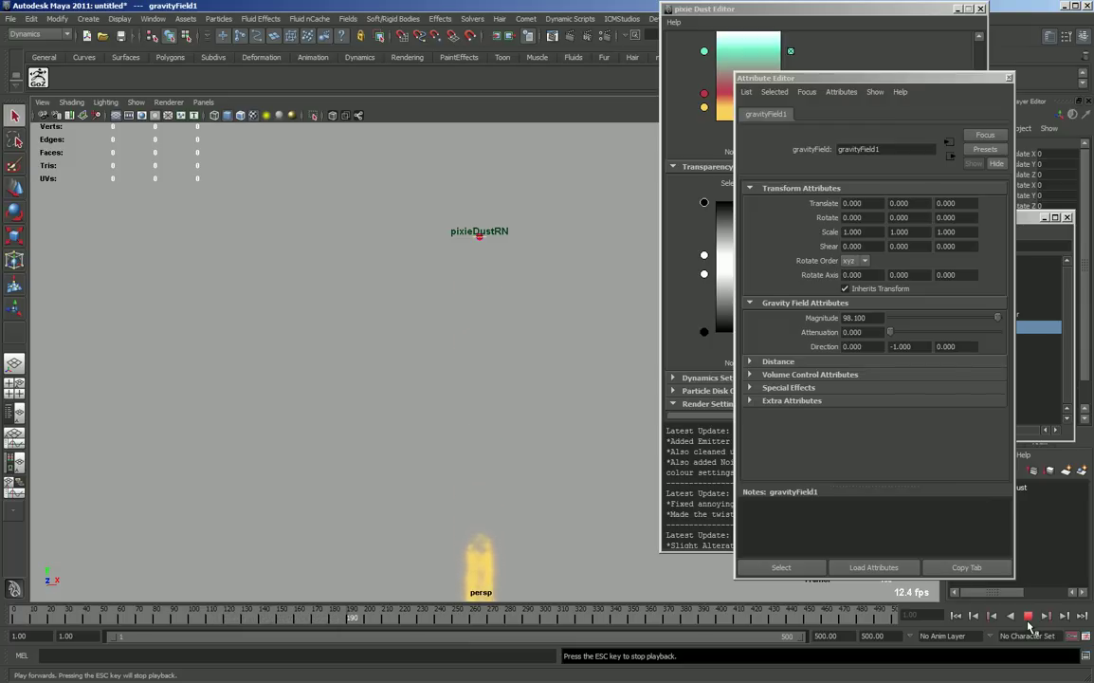
click(956, 616)
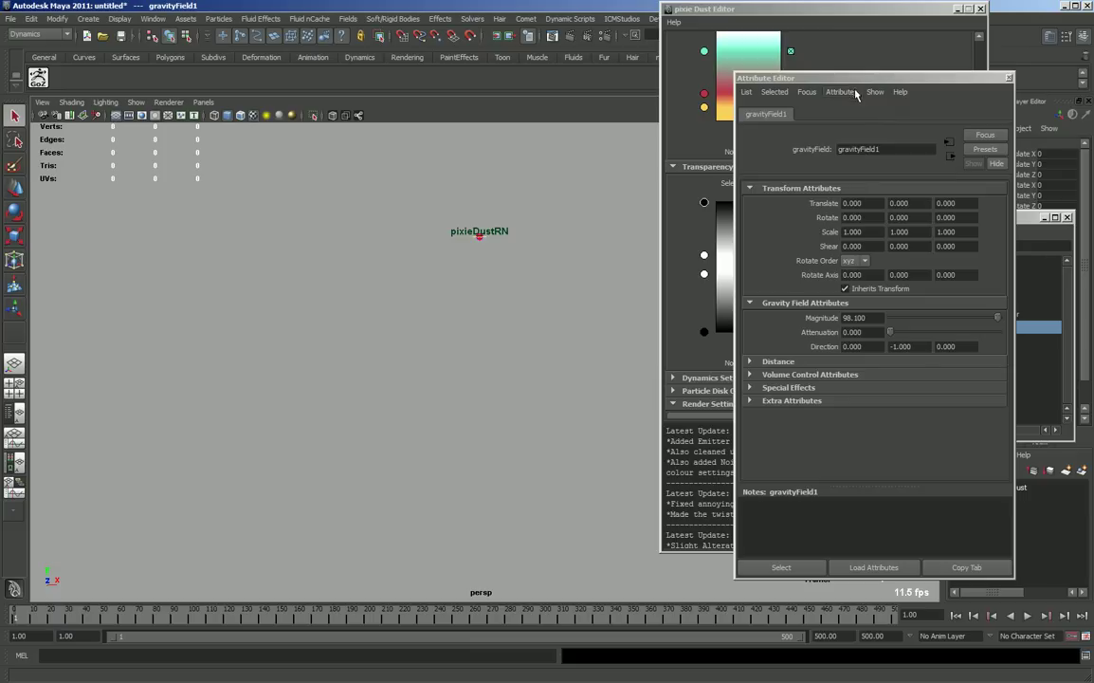
drag(771, 77, 607, 107)
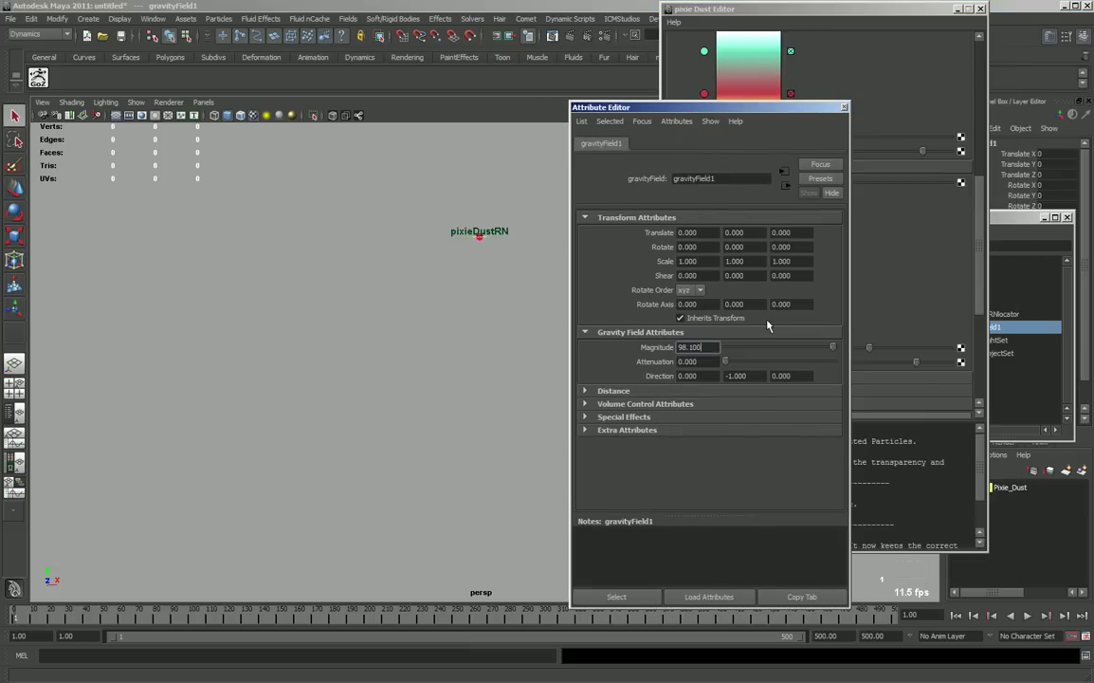
click(844, 107)
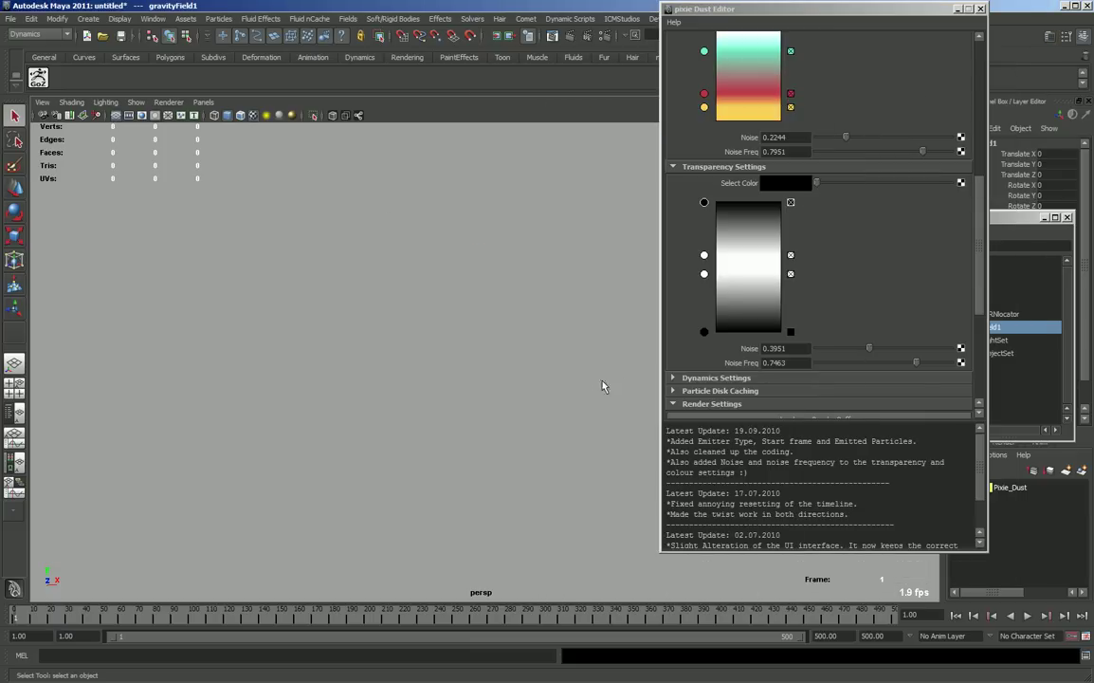
click(1026, 615)
click(413, 294)
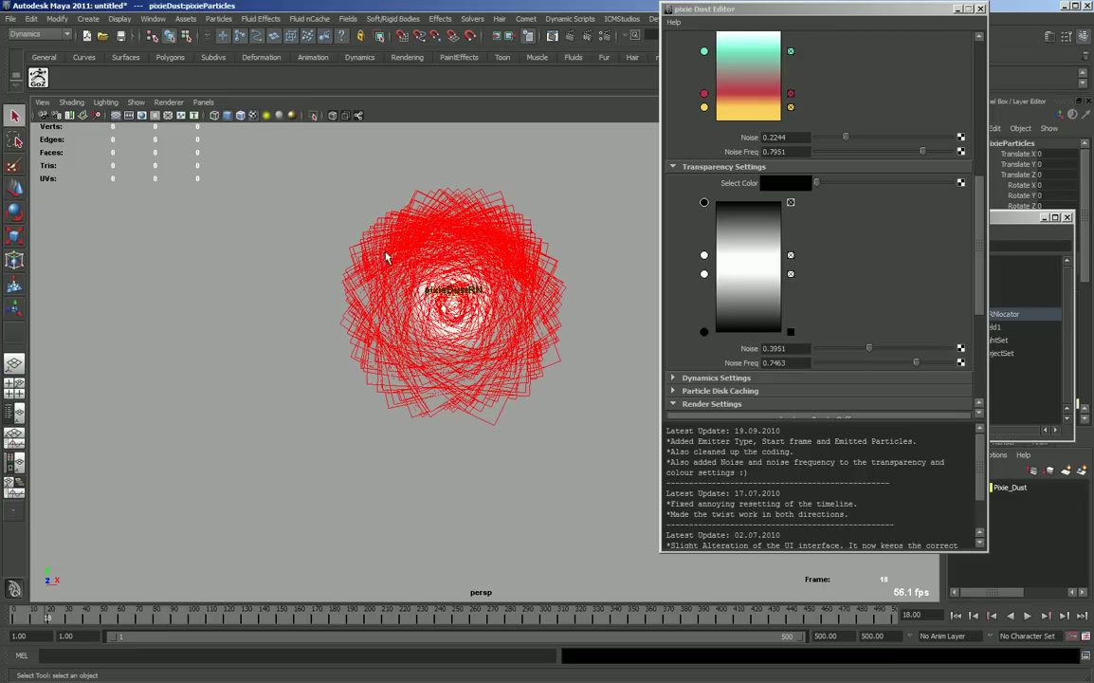
- Add a vortex field to the pixie dust particles and bring up its attributes
click(347, 19)
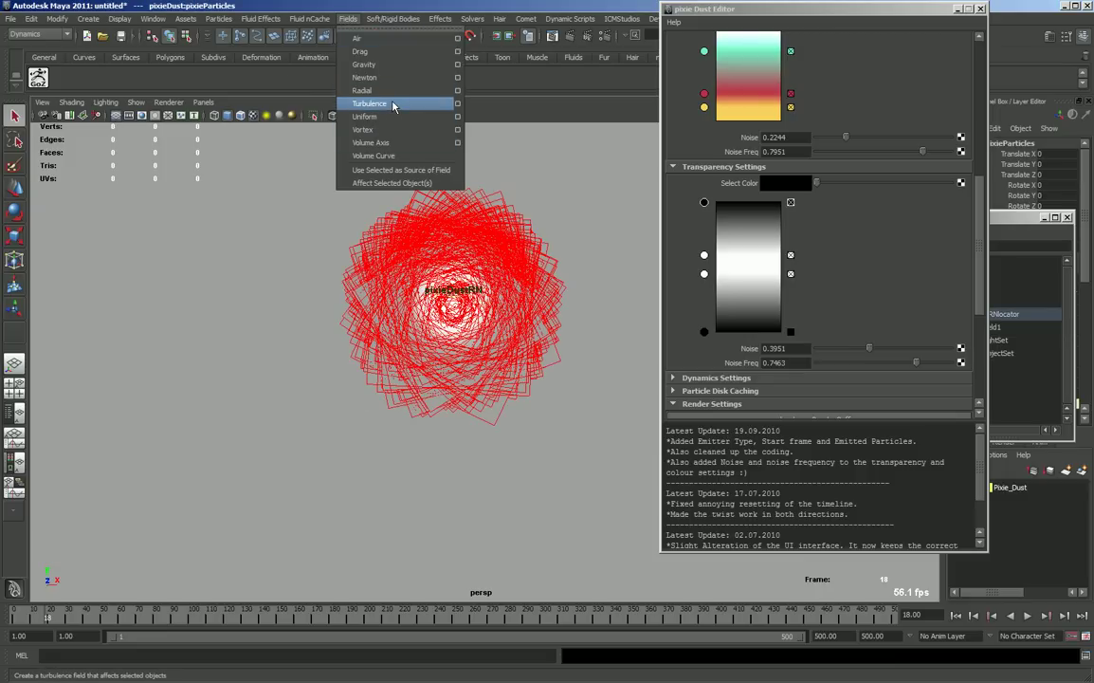
click(394, 104)
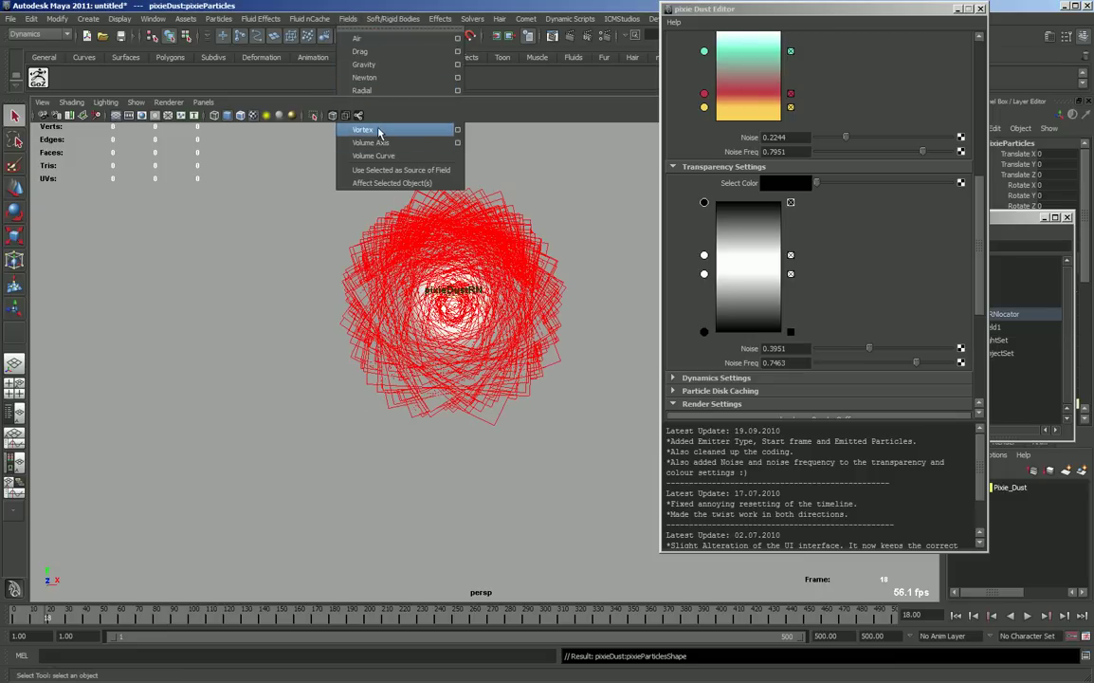
click(1017, 217)
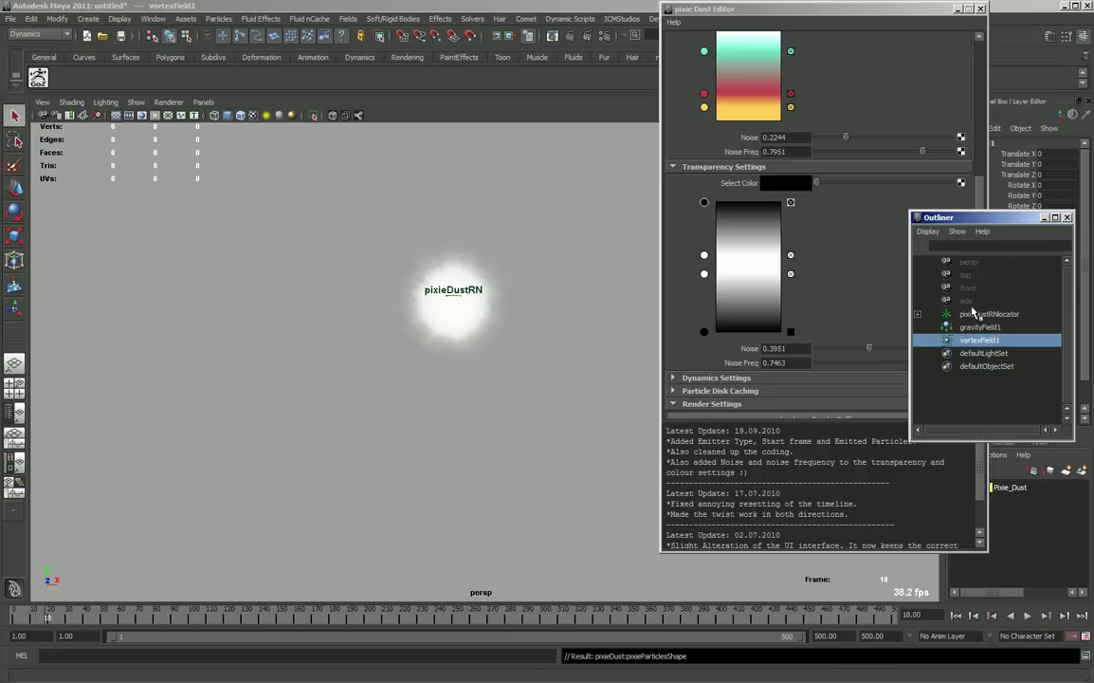
key(ctrl+a)
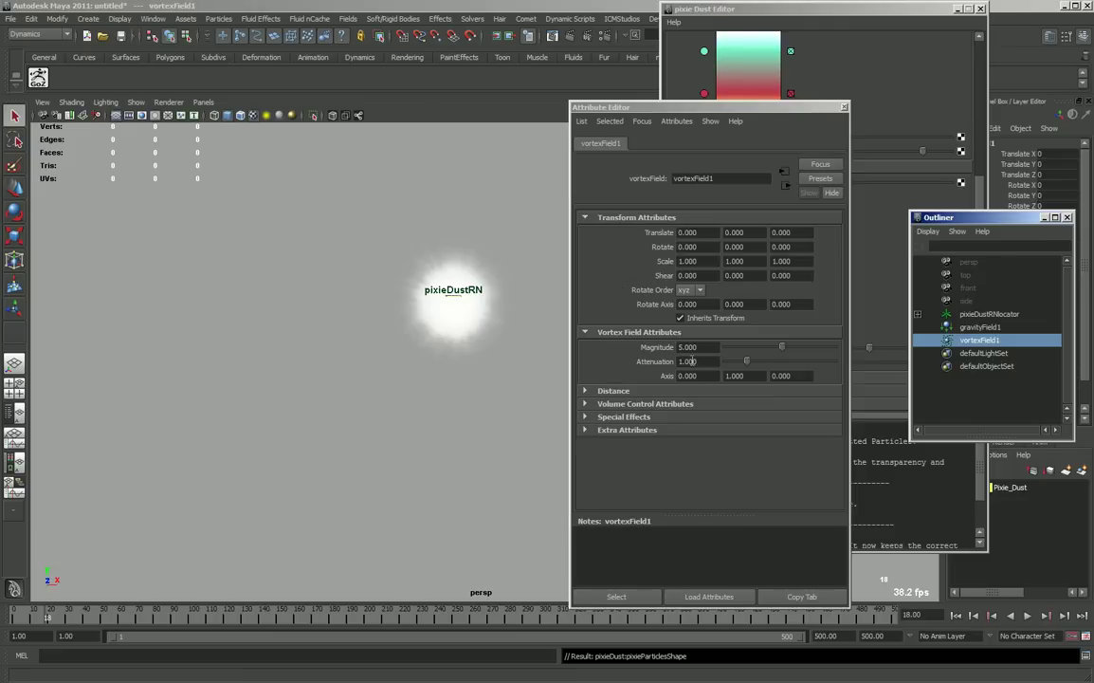
- Give the vortex Magnitude 150, Attenuation 0.629 and a Cone volume shape
drag(705, 355, 618, 352)
text(150.000)
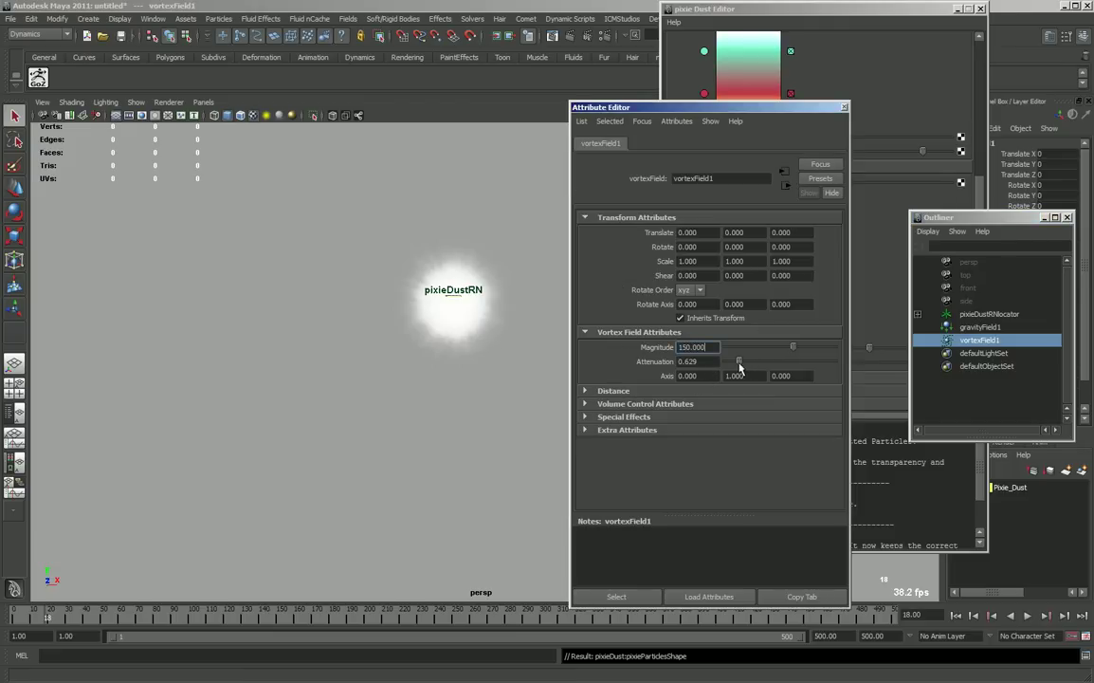
click(618, 406)
click(701, 419)
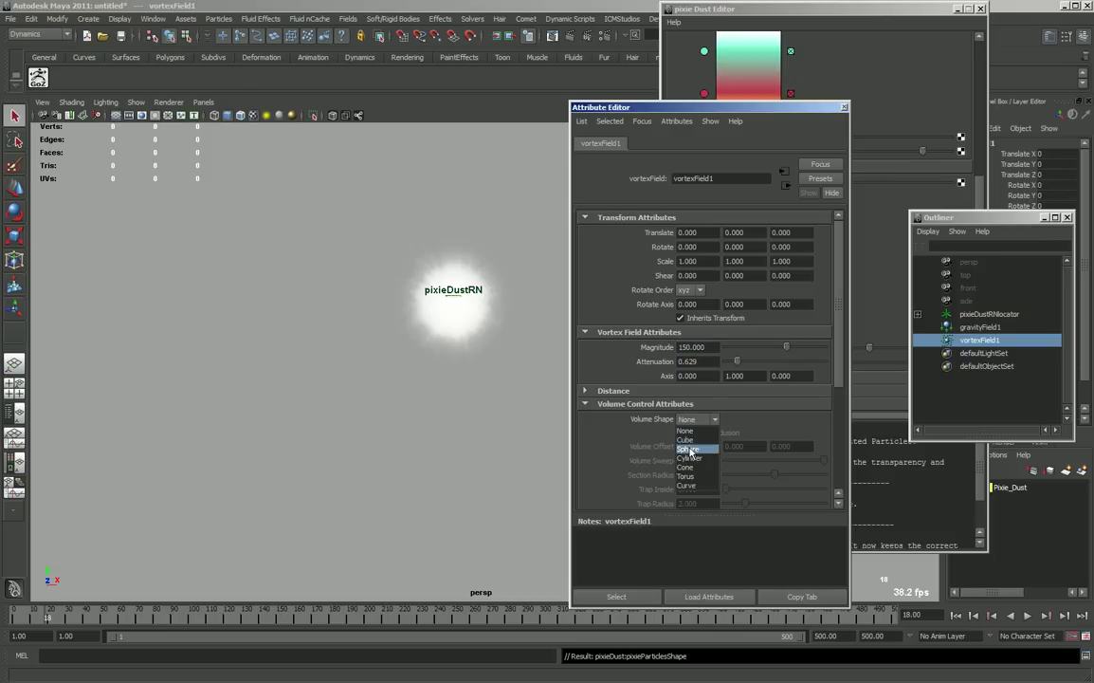
click(690, 469)
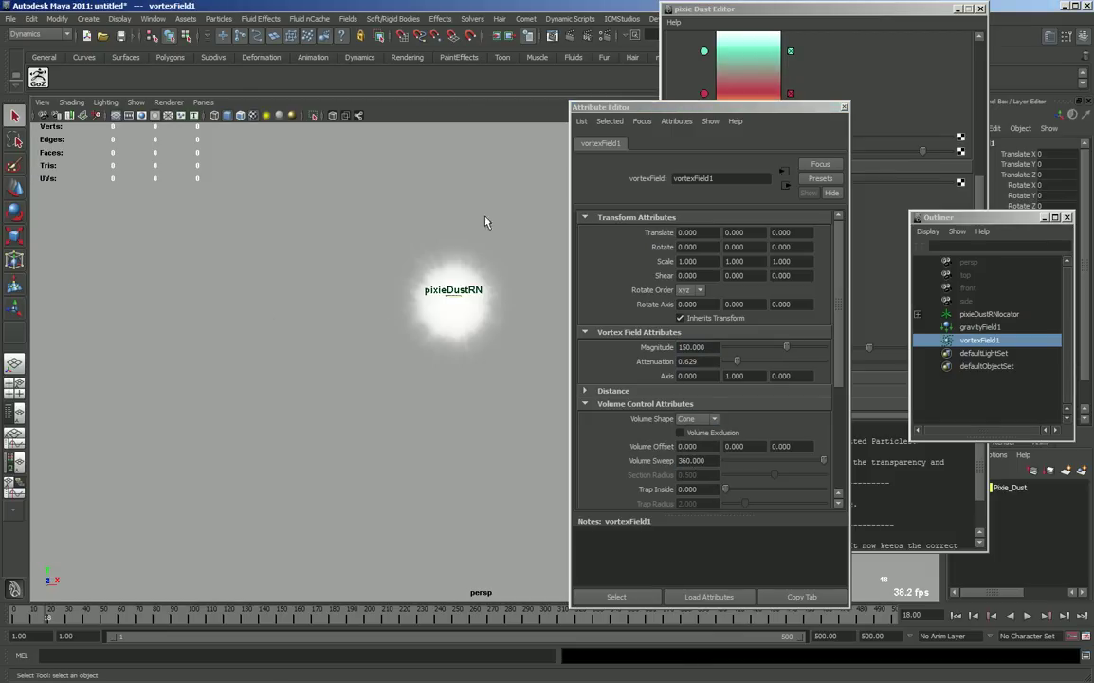
- Flip the vortex cone with a 180° X rotation and scale it up to about 141
key(r)
mouse_move(456, 299)
mouse_down()
mouse_move(415, 271)
mouse_move(380, 300)
mouse_move(373, 289)
mouse_move(448, 275)
mouse_up()
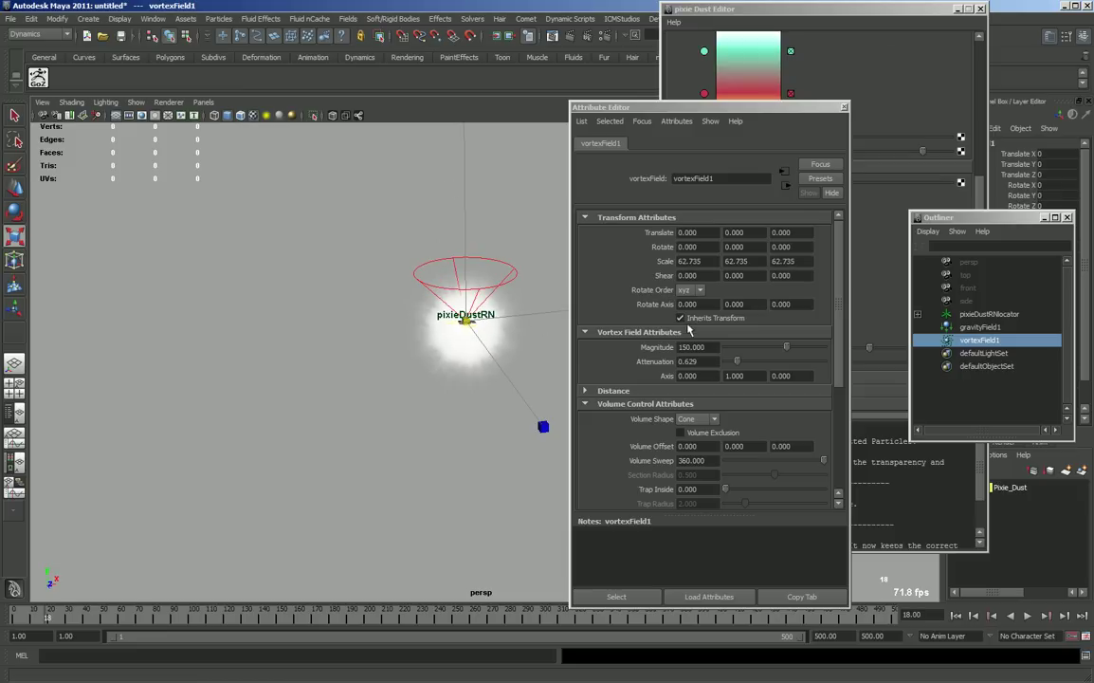
click(688, 247)
text(180)
key(Return)
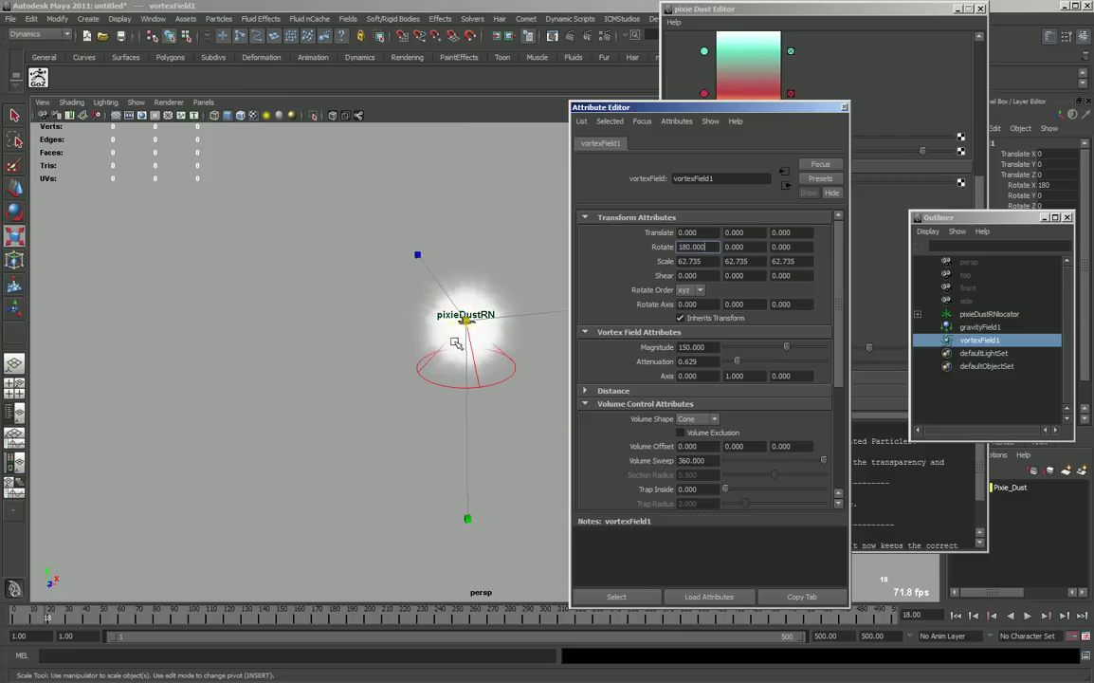
drag(465, 321, 516, 316)
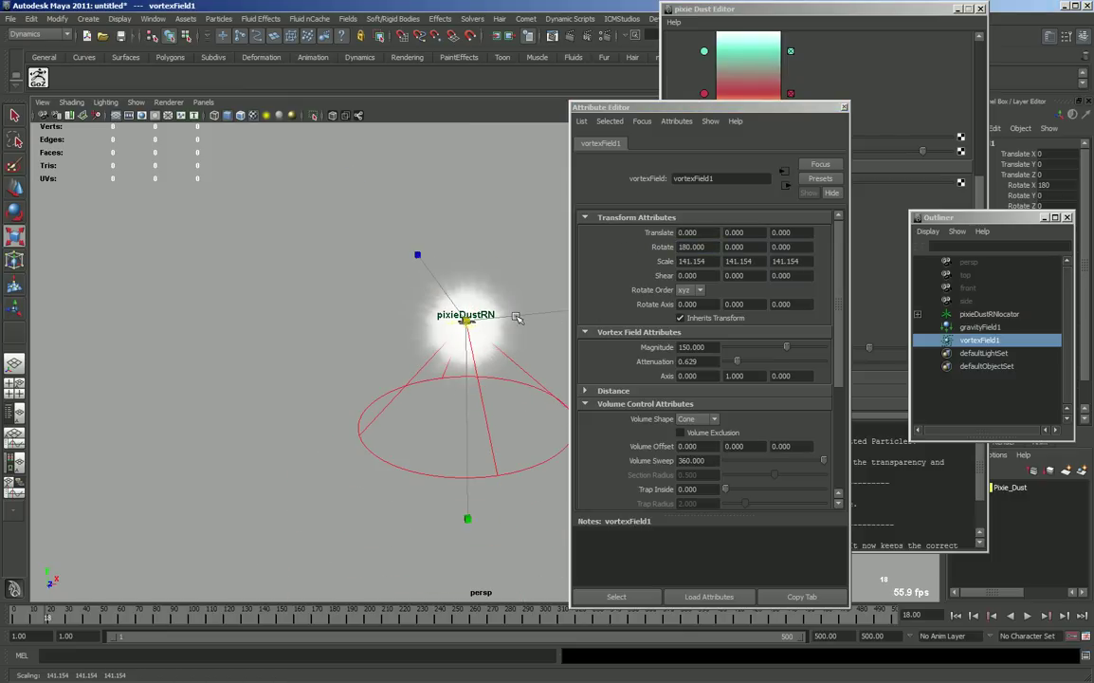
alt+middle_drag(434, 352, 378, 269)
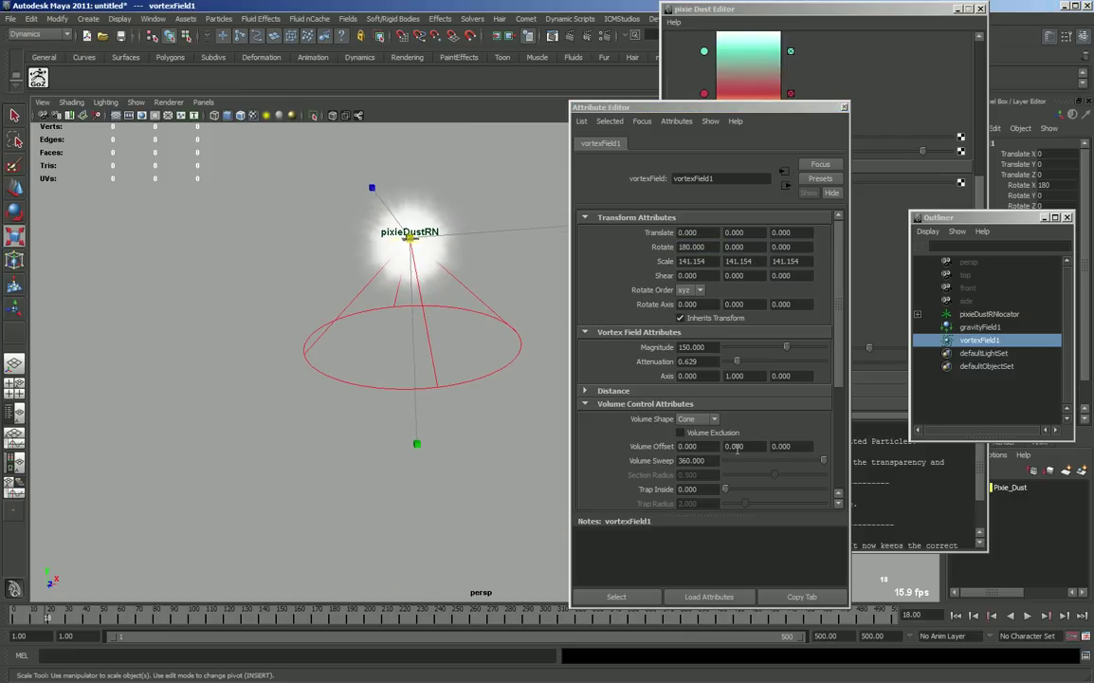
scroll(721, 394, down, 4)
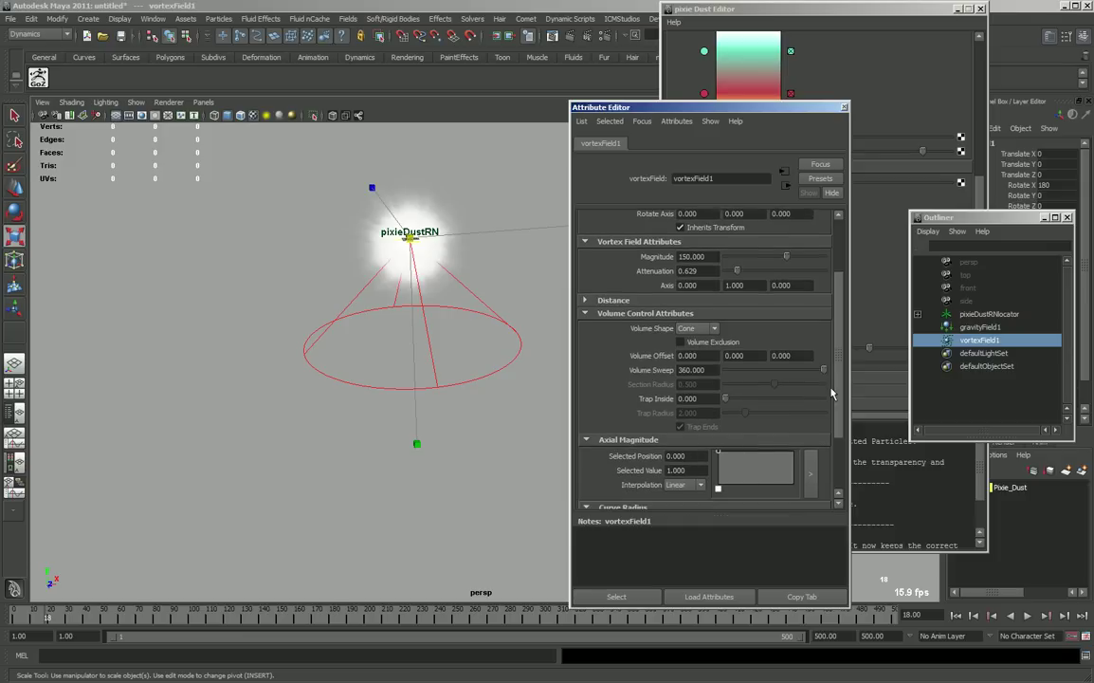
- Set Trap Inside to 0.073, preview the swirl, and toggle Volume Exclusion on and off
drag(728, 402, 740, 409)
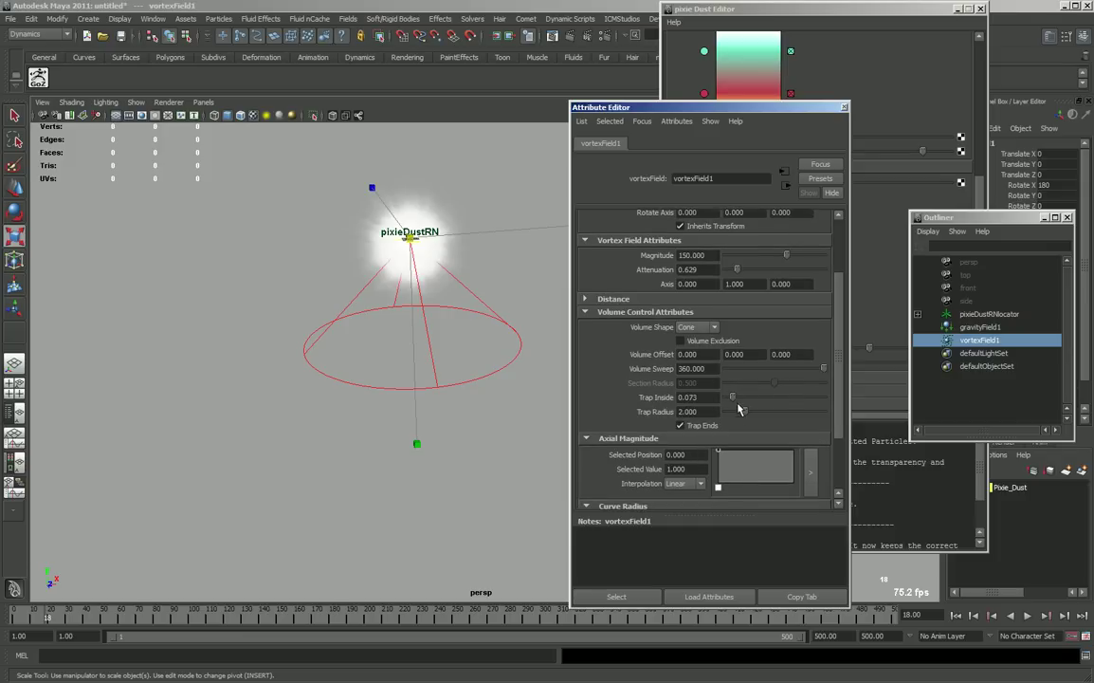
click(1026, 615)
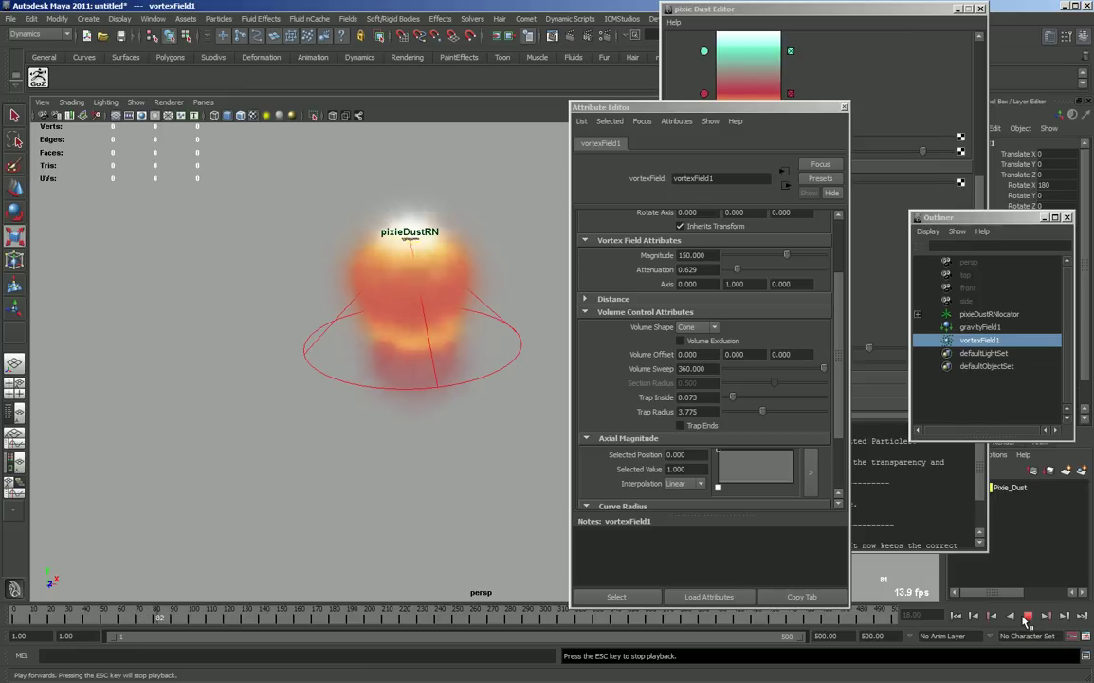
key(Escape)
click(680, 341)
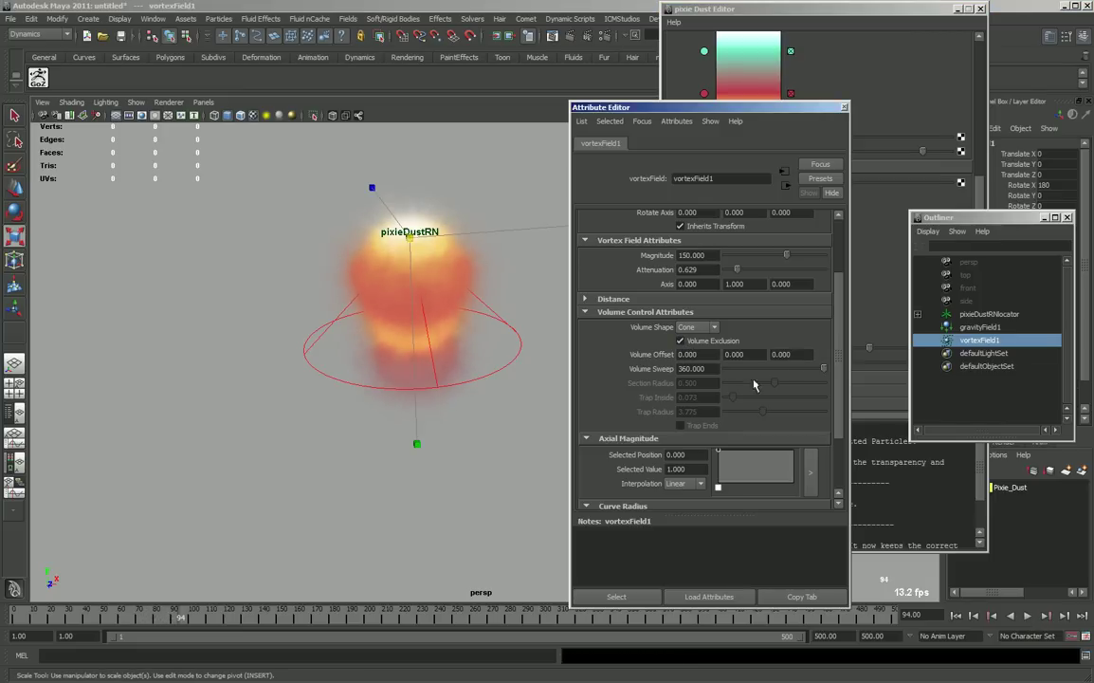
click(713, 341)
scroll(717, 384, down, 2)
click(262, 320)
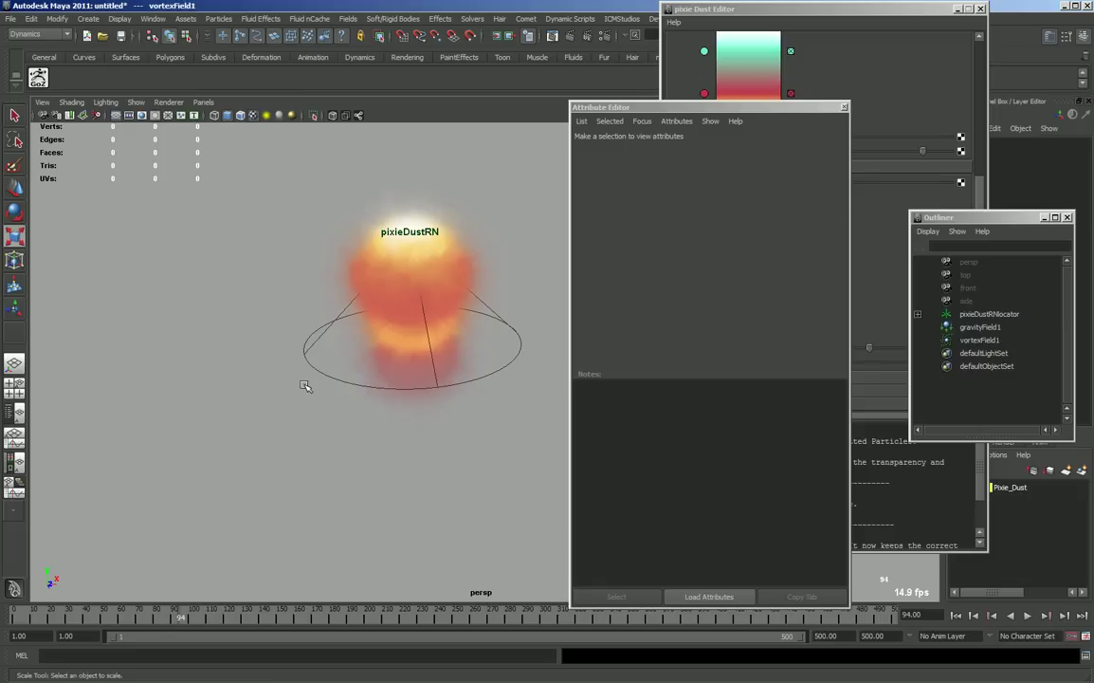
- Rewind the simulation, lower the vortex cone beneath the emitter, and preview the result
drag(305, 386, 322, 388)
click(359, 355)
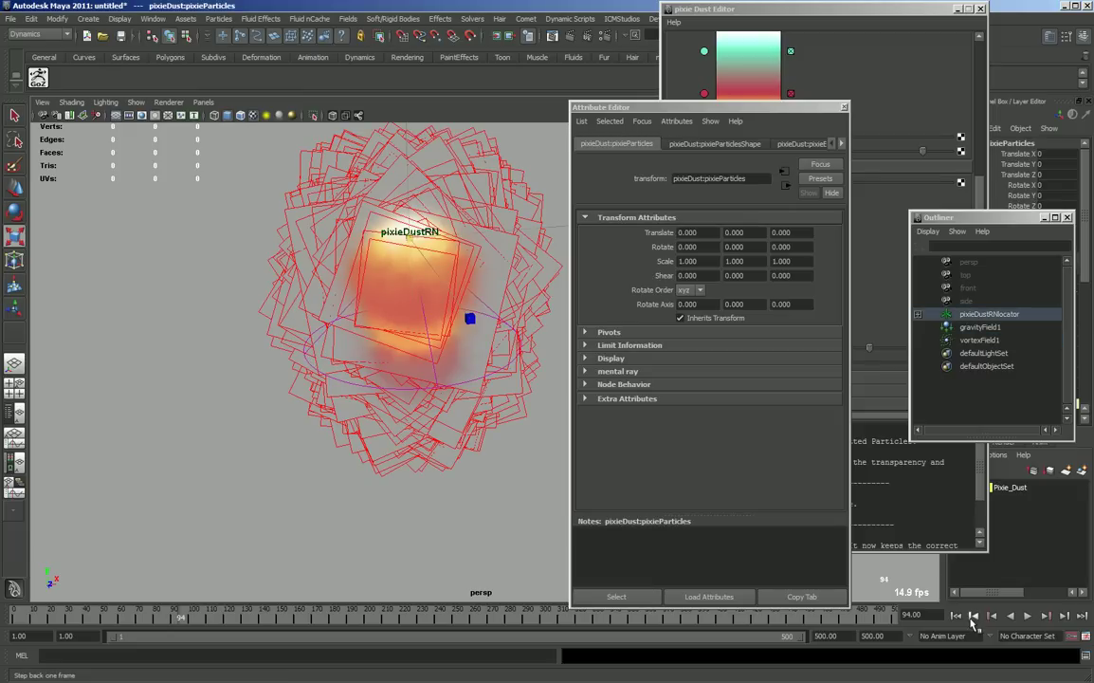
key(alt+shift+v)
mouse_move(342, 407)
mouse_down()
mouse_move(374, 344)
mouse_move(415, 434)
mouse_up()
key(w)
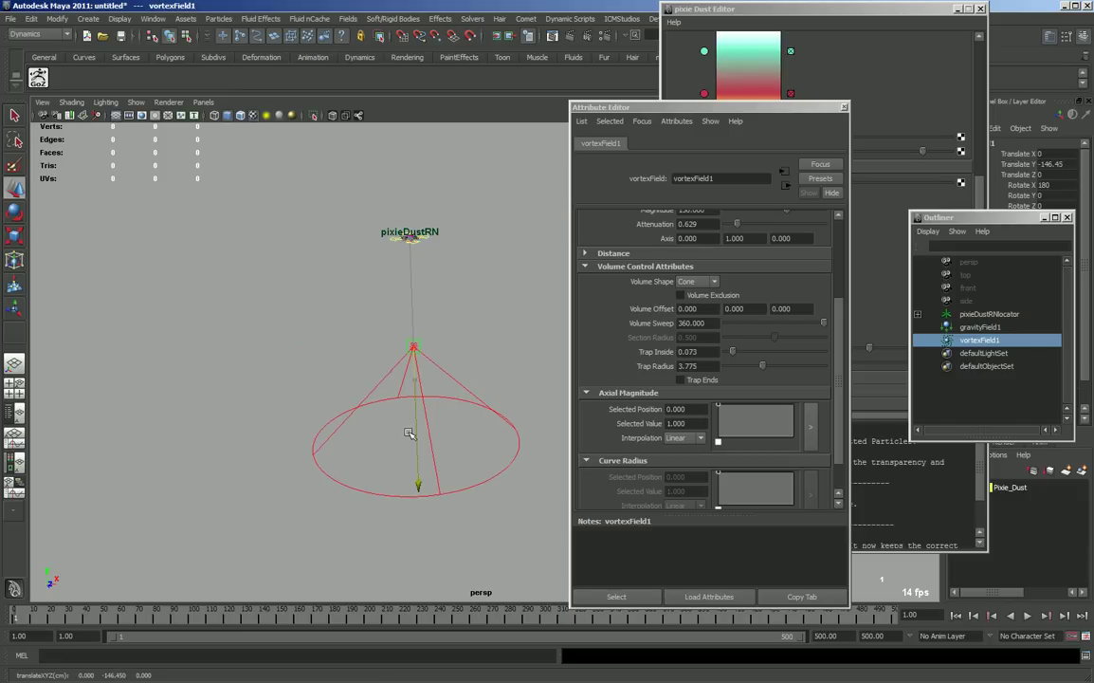
click(199, 265)
alt+middle_drag(265, 290, 266, 215)
click(1027, 616)
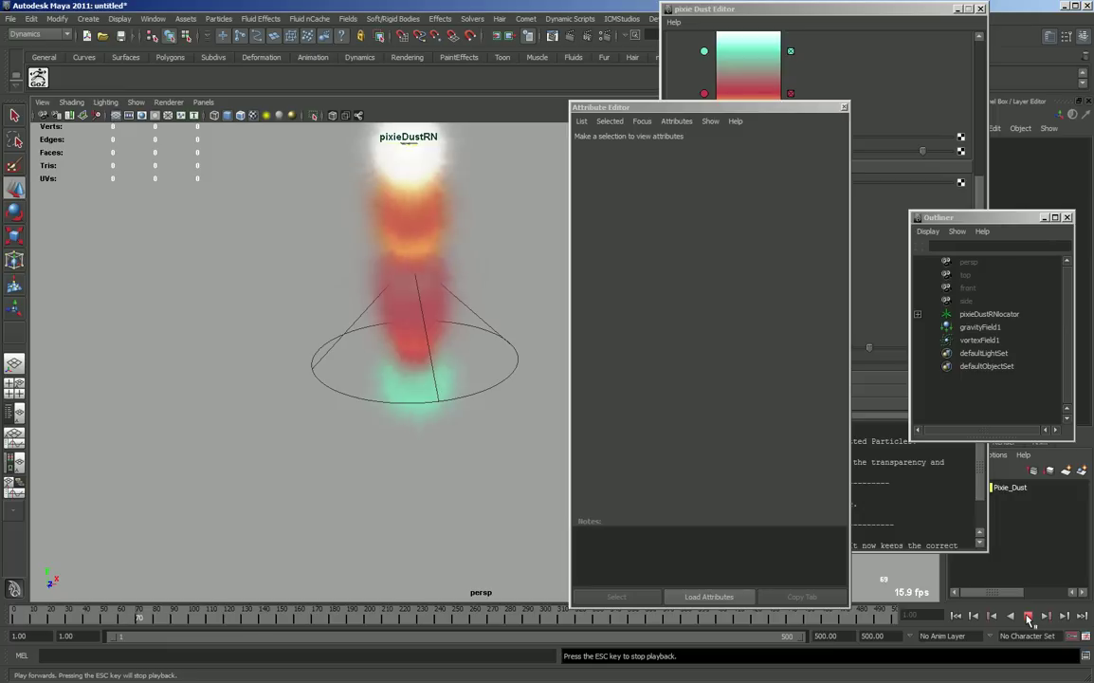
click(1028, 617)
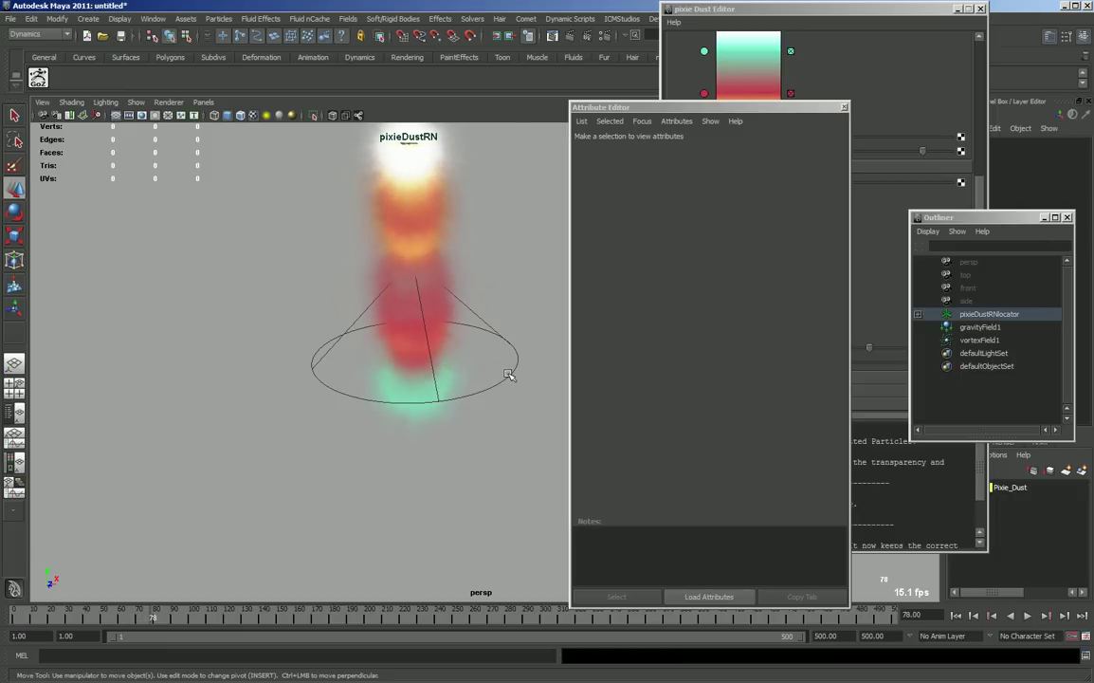
- Widen Trap Radius to 4.702, raise Trap Inside to 0.265, enable Volume Exclusion, and replay
click(407, 384)
alt+drag(405, 389, 852, 370)
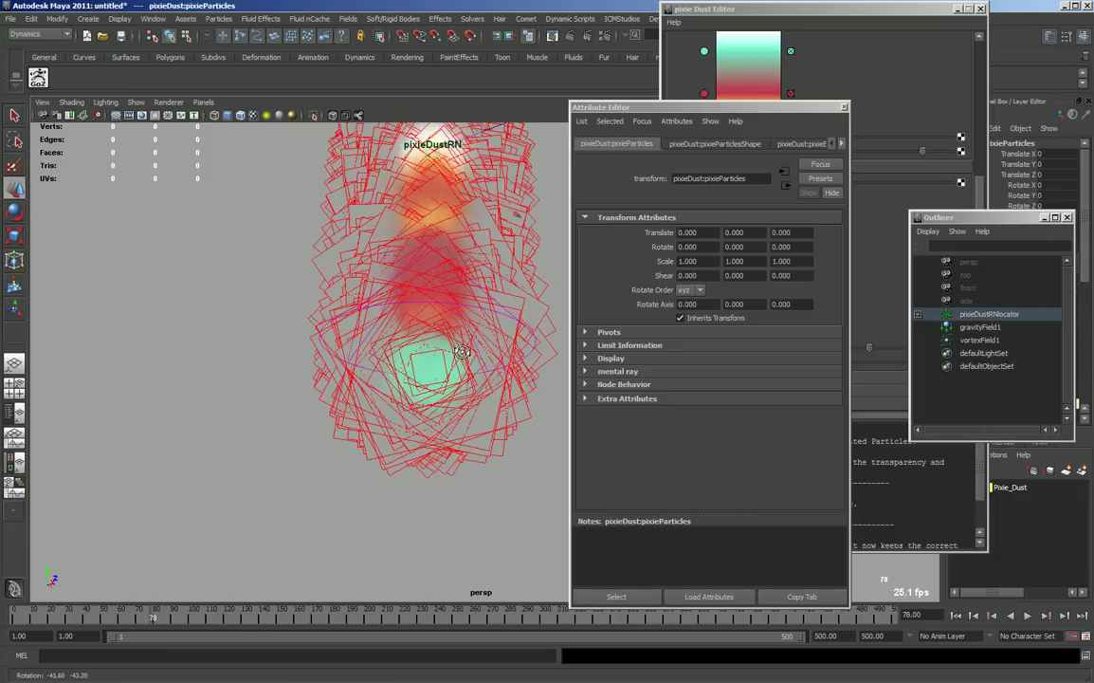
click(981, 339)
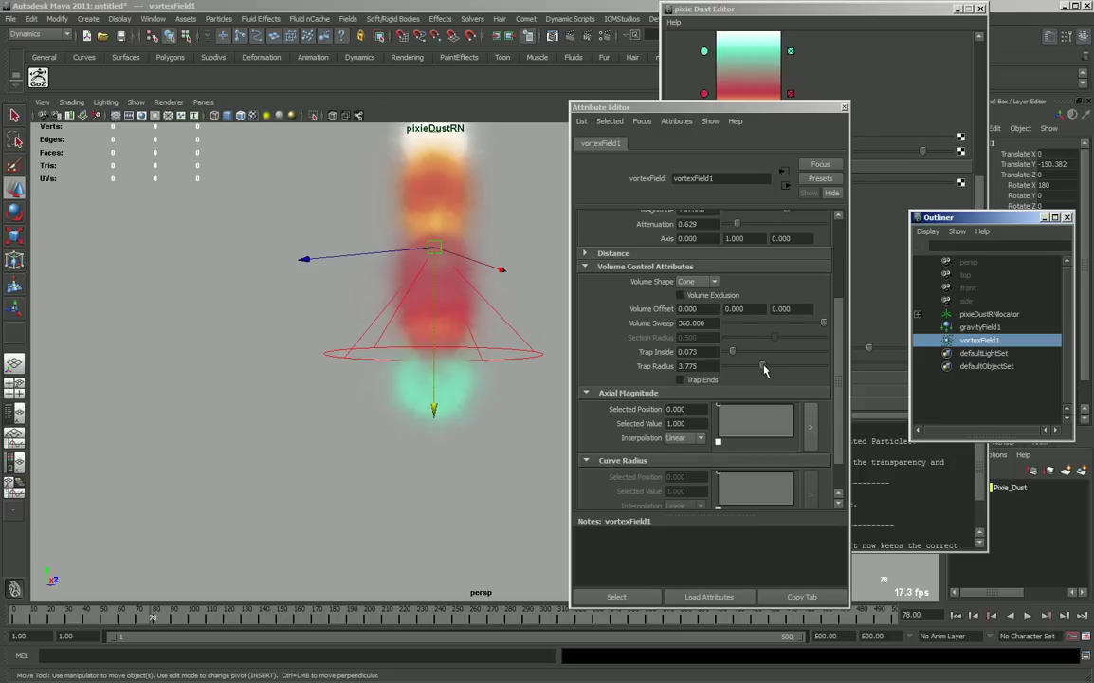
drag(764, 369, 757, 370)
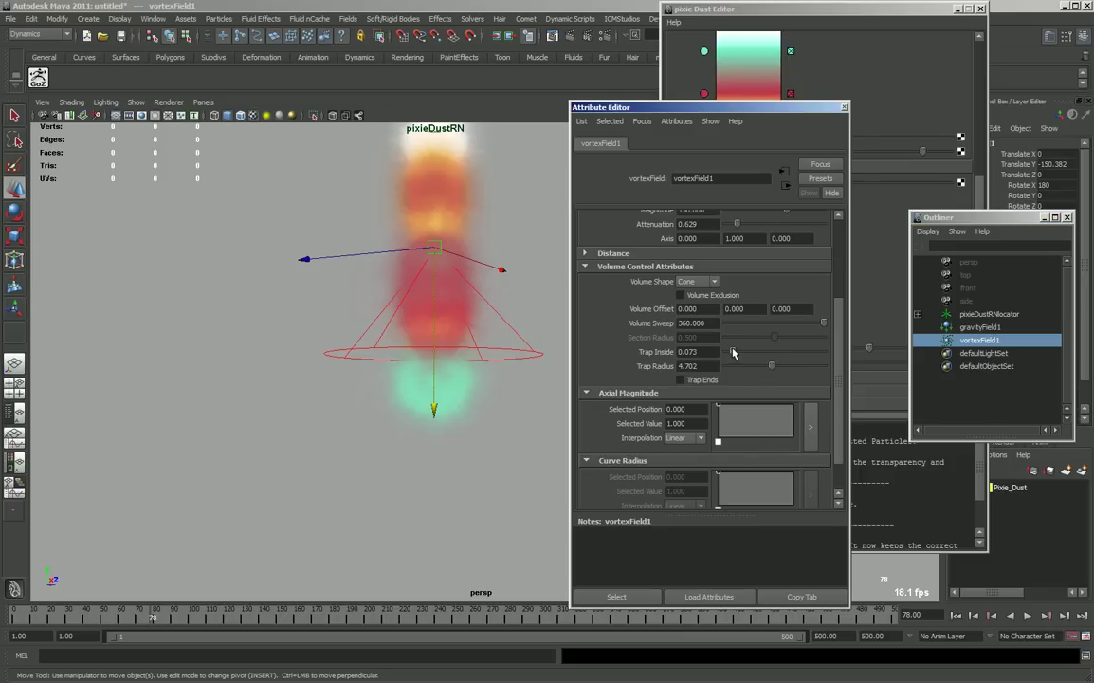
click(1026, 616)
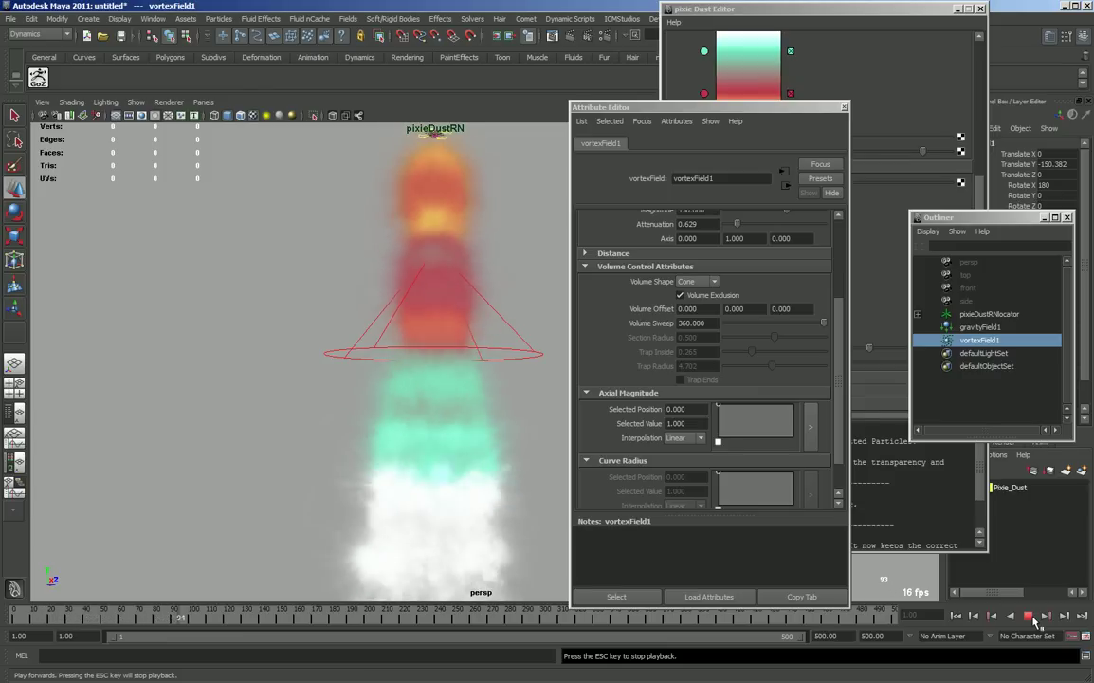
- Turn Volume Exclusion off, set Magnitude 300, Trap Radius 10, Trap Inside 0.523, and replay
click(1035, 617)
mouse_move(330, 366)
alt+mouse_down()
mouse_move(276, 331)
mouse_move(446, 379)
mouse_move(286, 343)
alt+mouse_up()
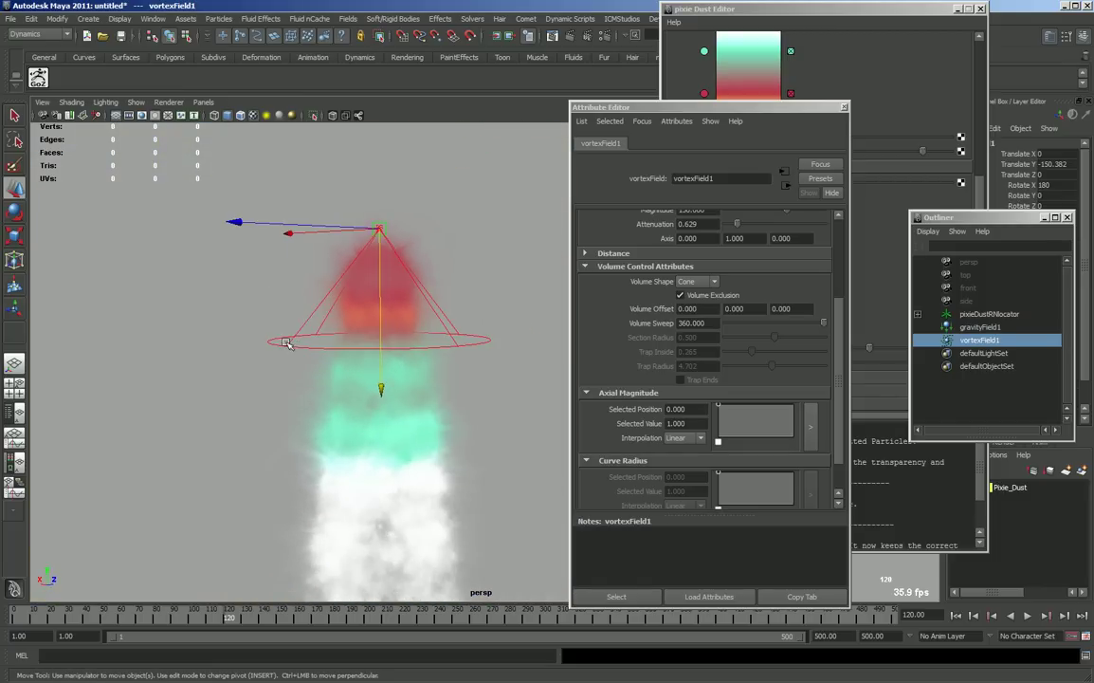
click(678, 295)
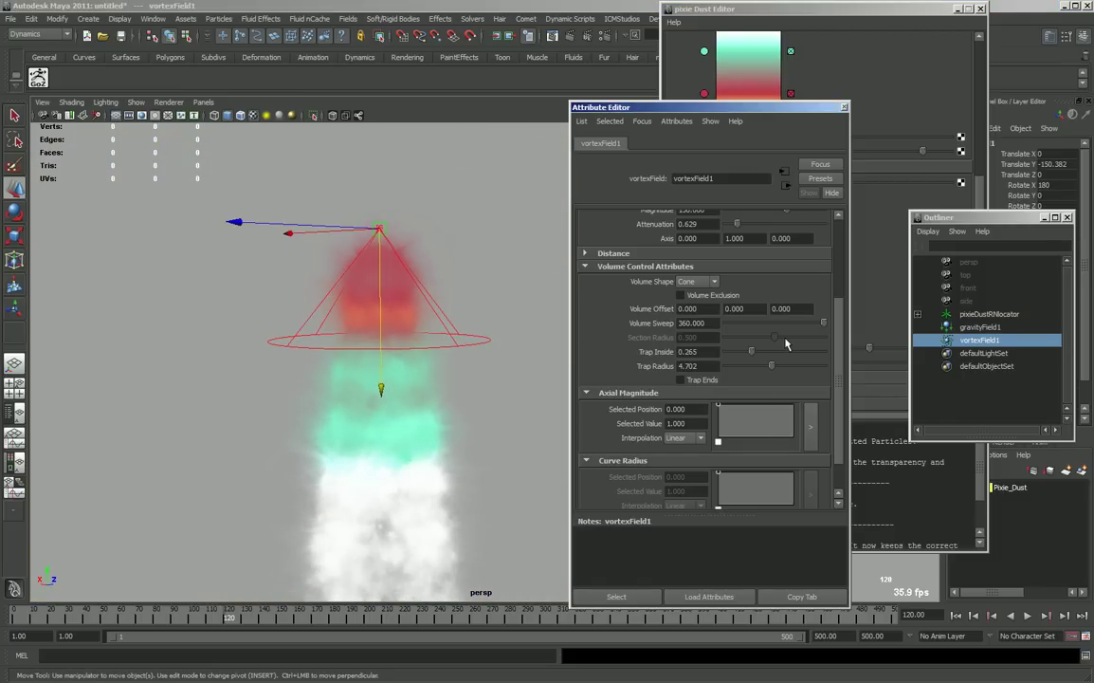
scroll(796, 285, up, 2)
scroll(831, 274, up, 3)
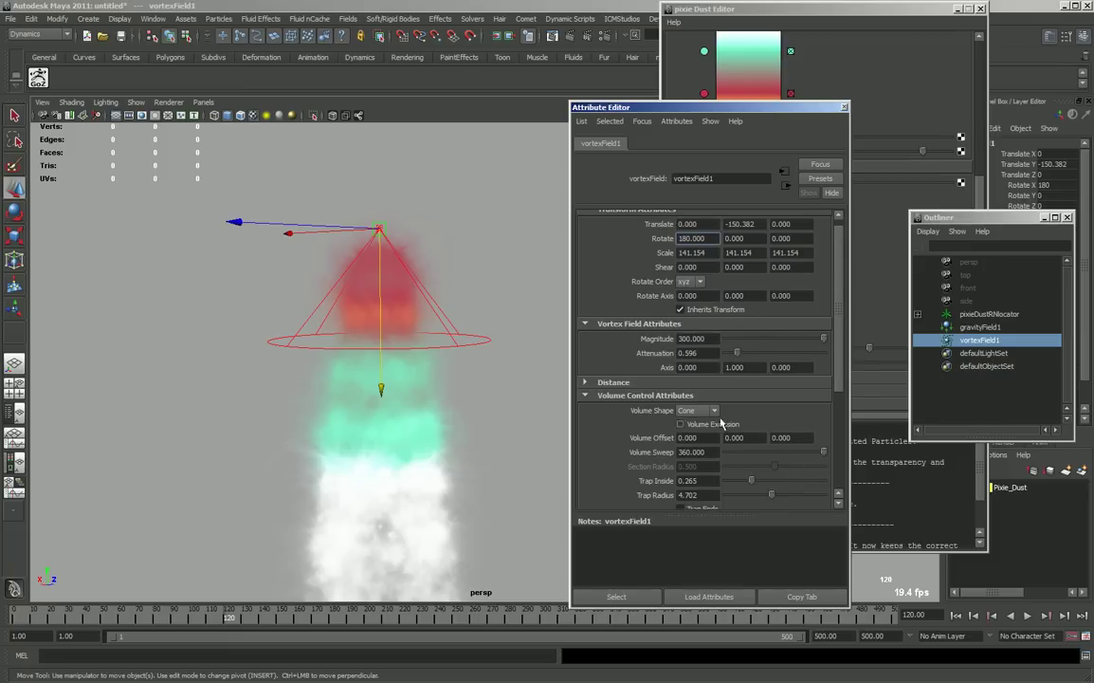
scroll(819, 432, down, 3)
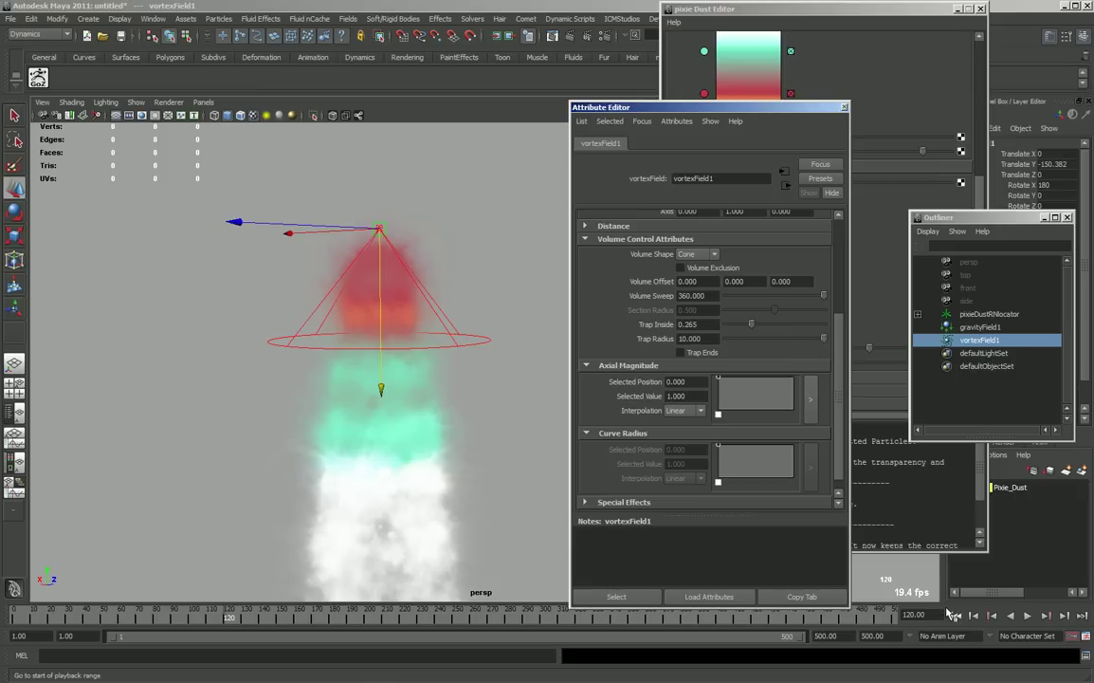
click(1028, 616)
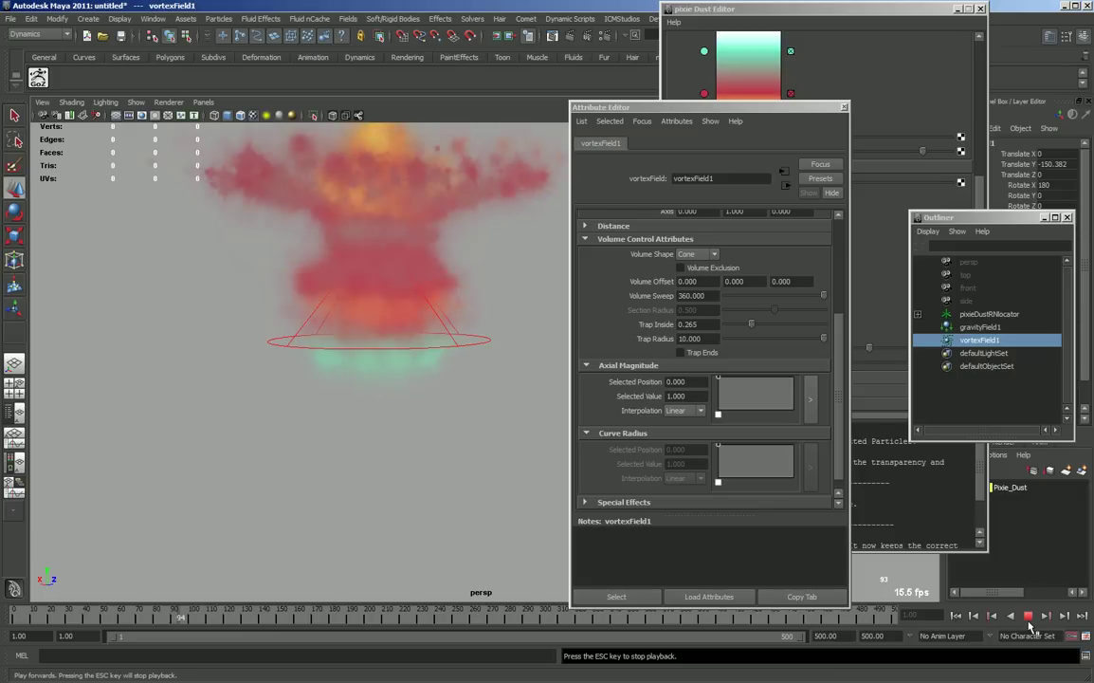
key(Escape)
key(w)
- Test Trap Ends on with a replay, then switch it back off
mouse_move(249, 273)
alt+mouse_down()
mouse_move(291, 329)
mouse_move(267, 323)
alt+mouse_up()
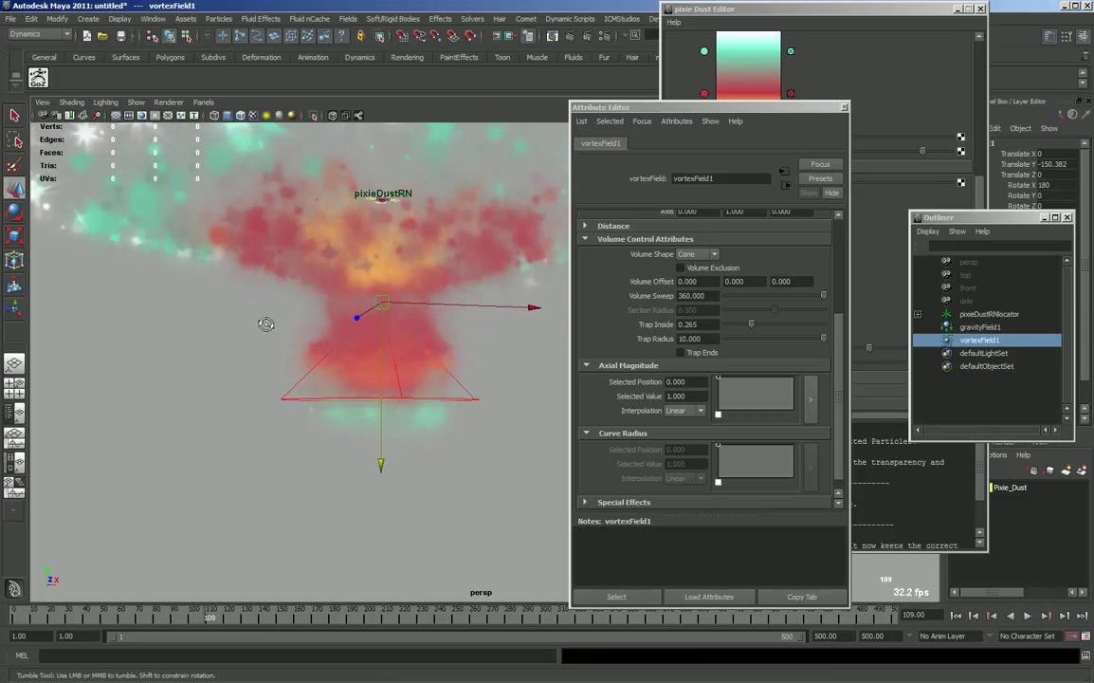
click(699, 354)
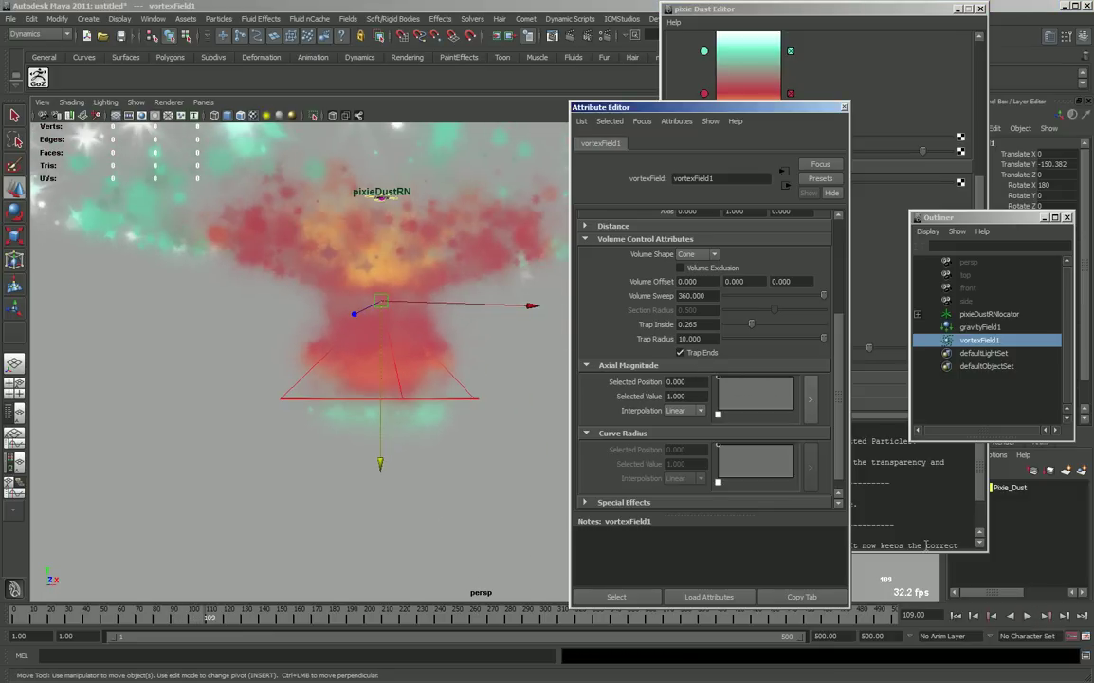
click(1027, 615)
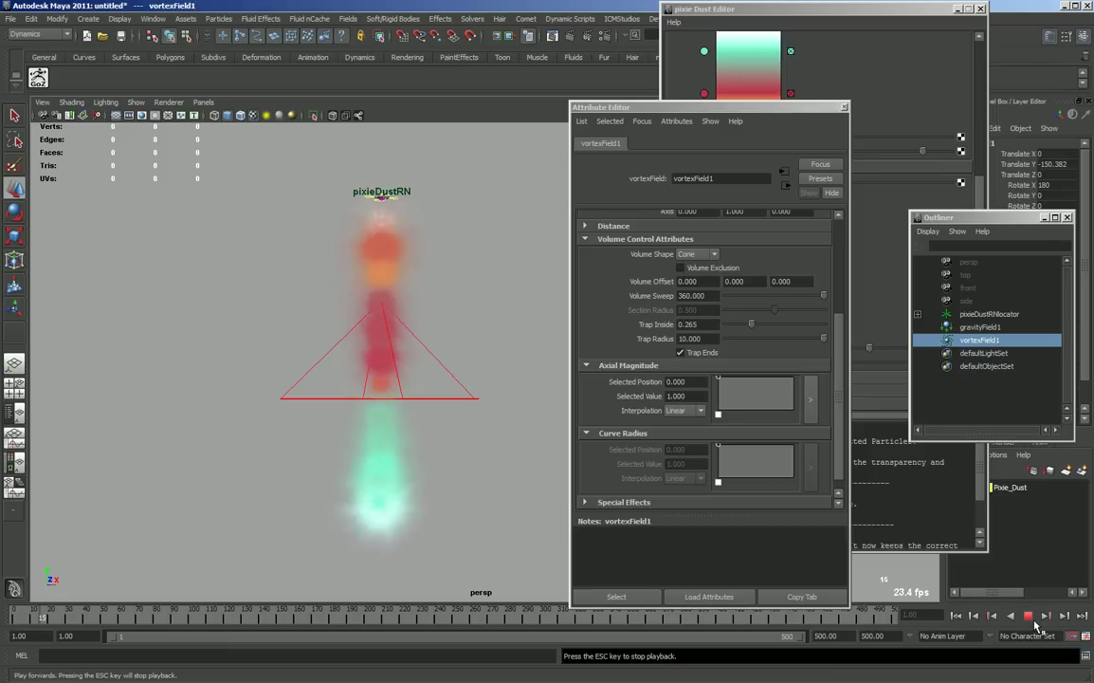
click(1029, 616)
click(678, 353)
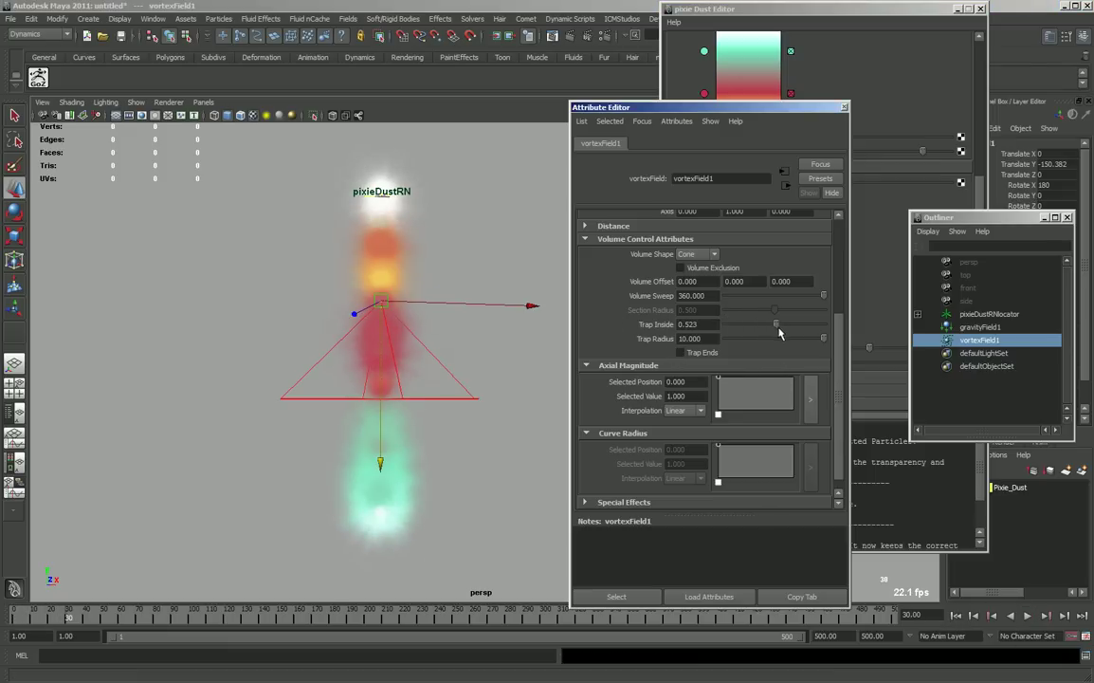
- Play the stream to frame 242, orbit around the cone, then swap the Attribute Editor for the Channel Box
click(1028, 615)
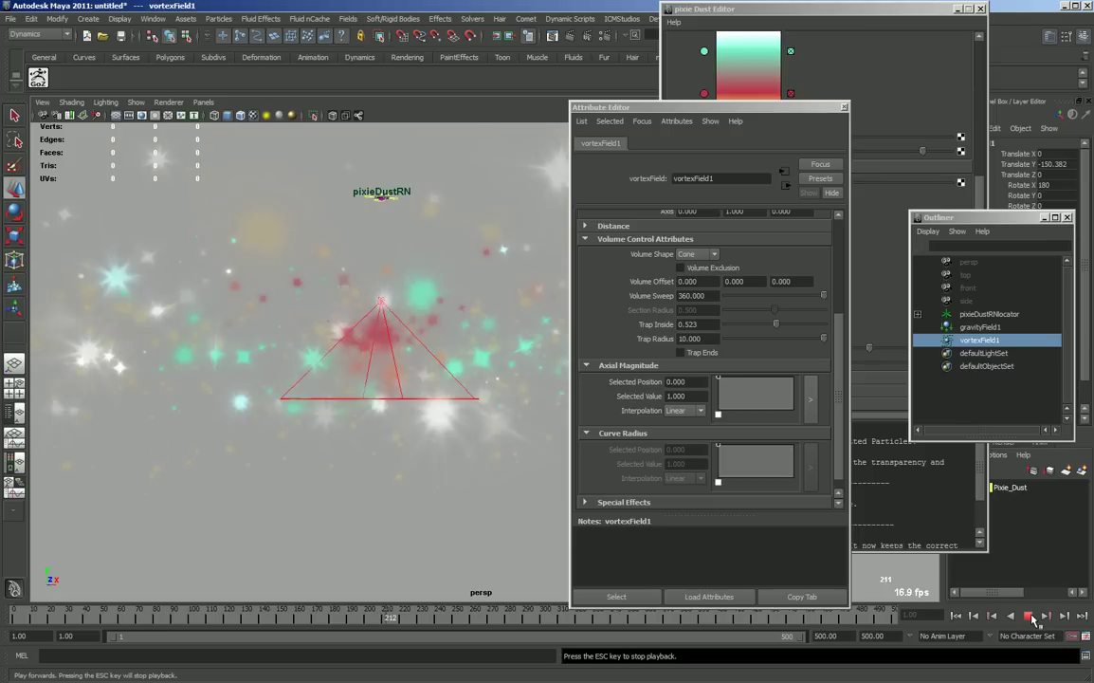
click(1029, 617)
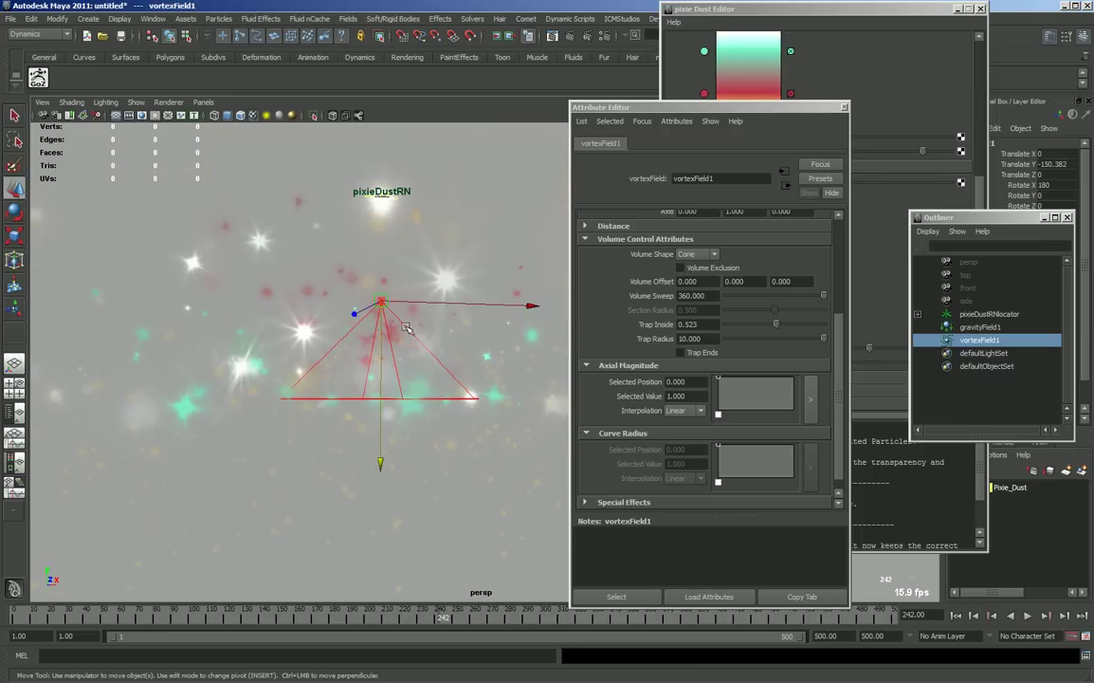
alt+right_drag(312, 321, 166, 251)
alt+drag(166, 251, 326, 303)
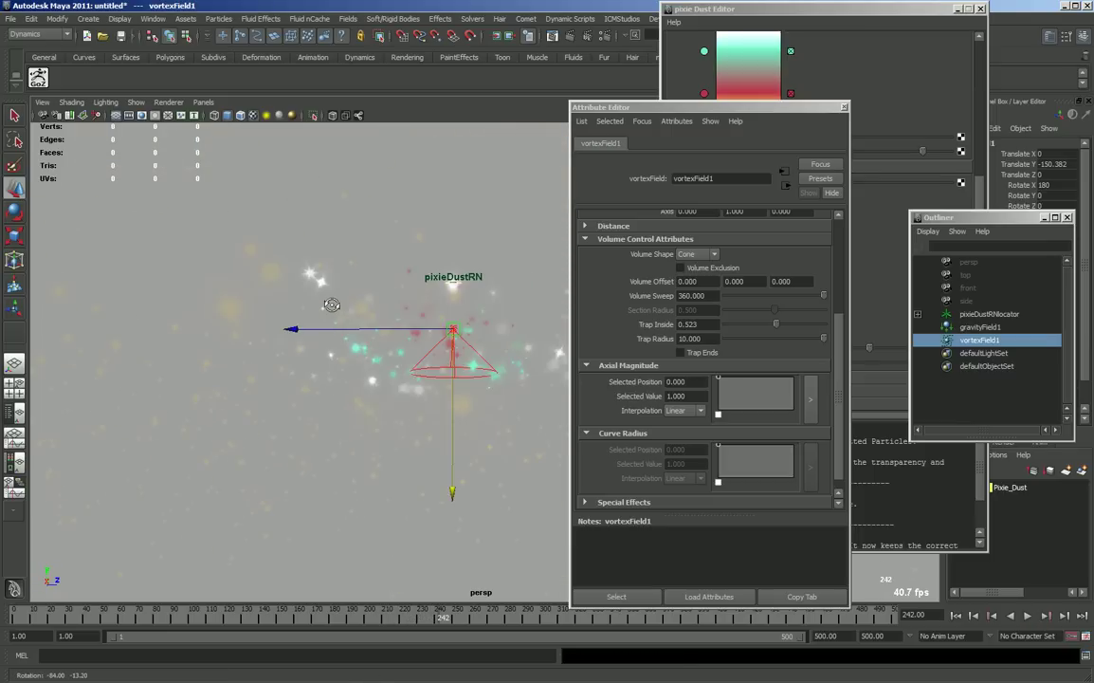
key(ctrl+a)
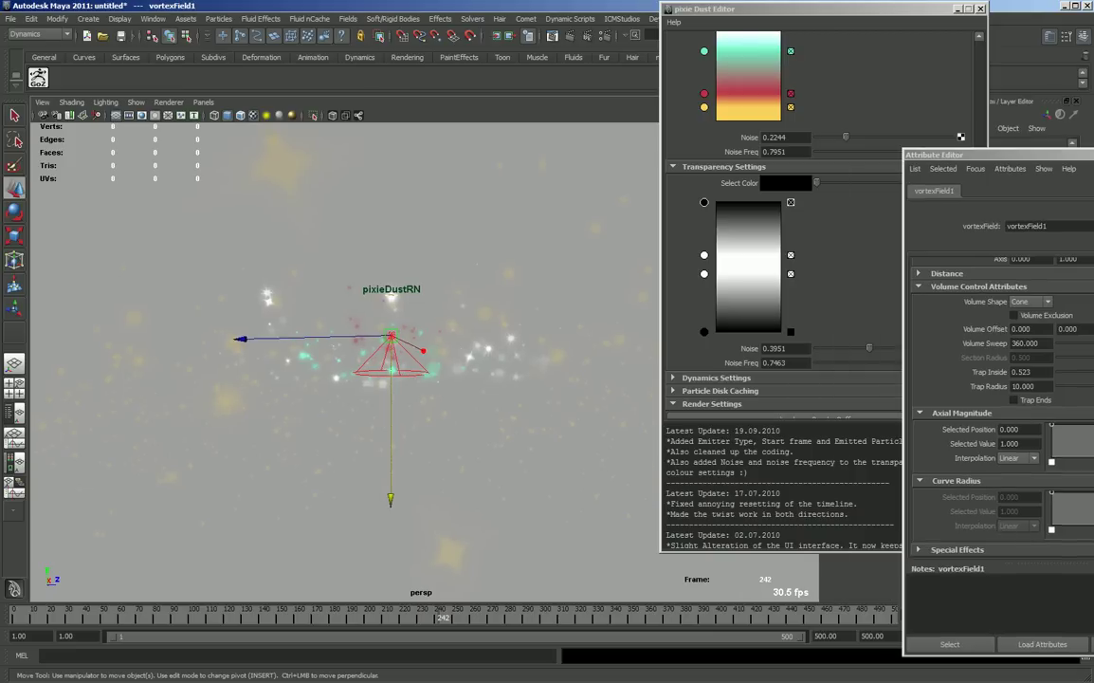
key(ctrl+a)
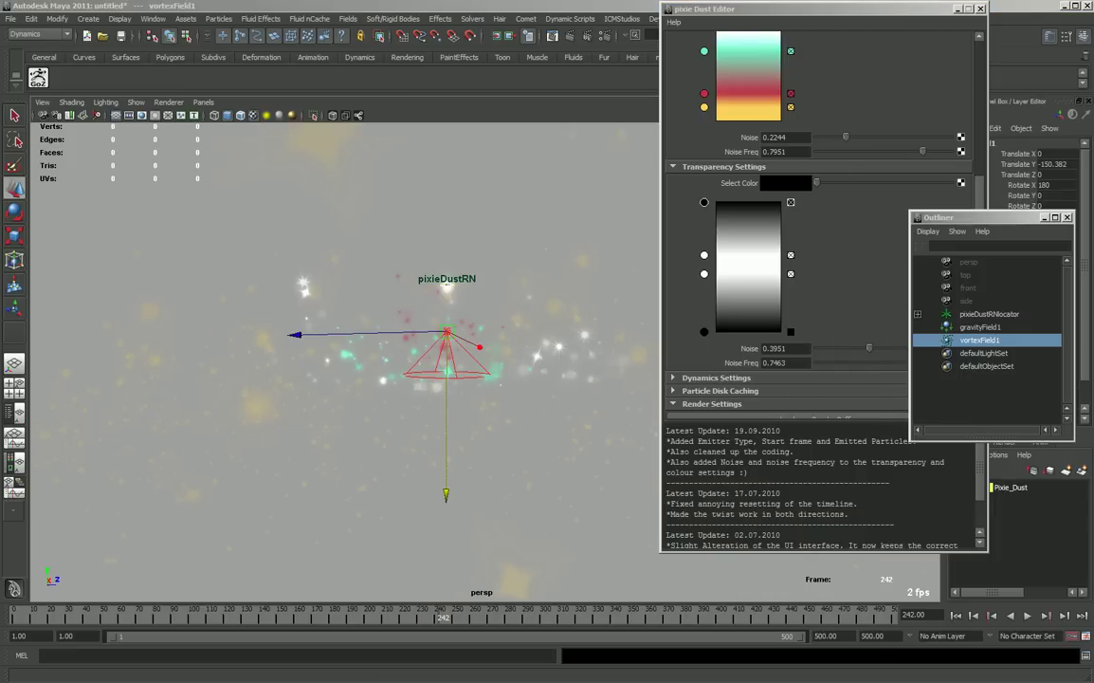